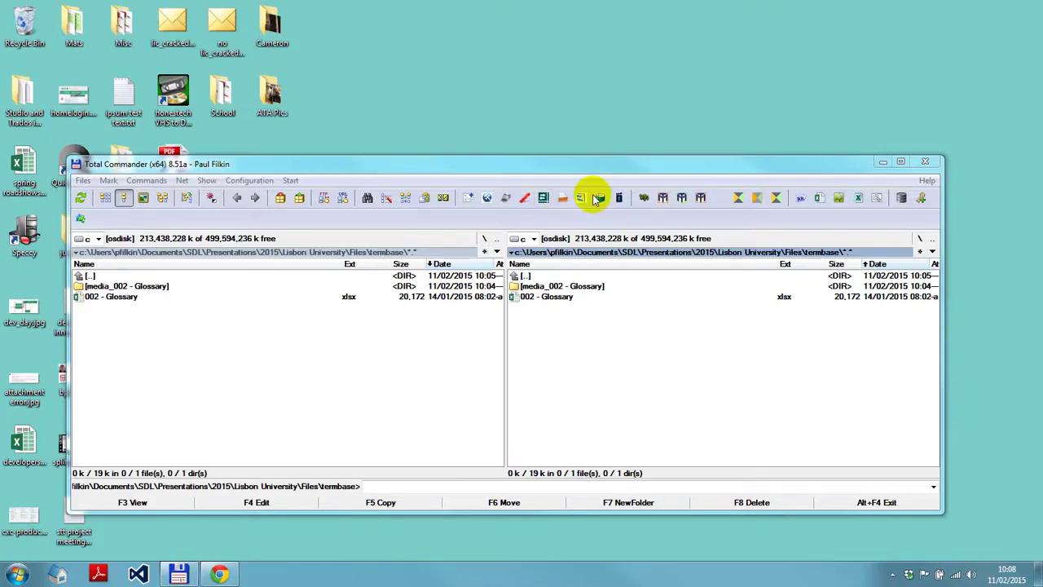
Step: Open the 002 - Glossary workbook from the termbase folder and go to its Media column heading
double_click(571, 298)
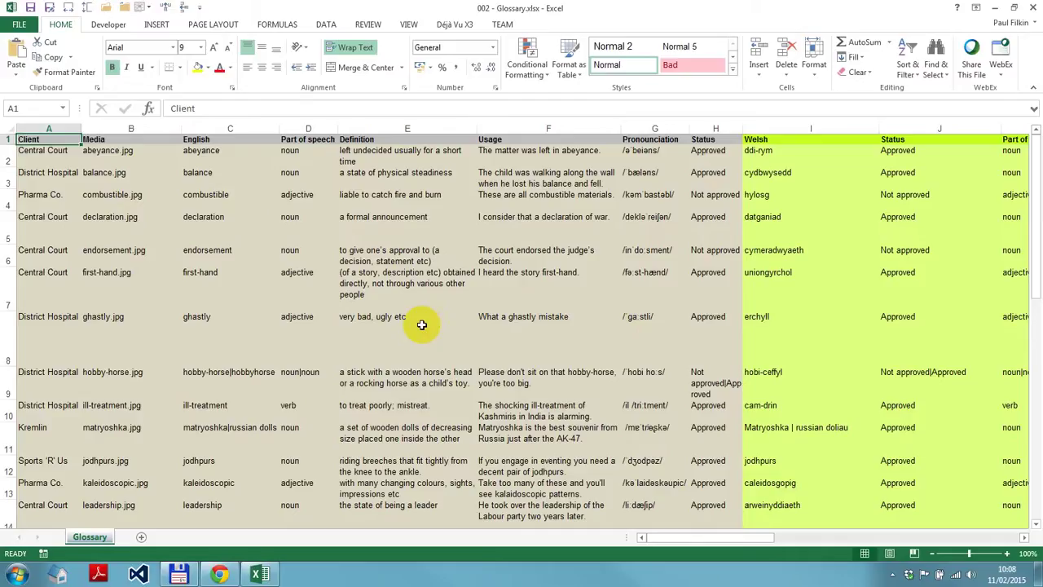
key("Right")
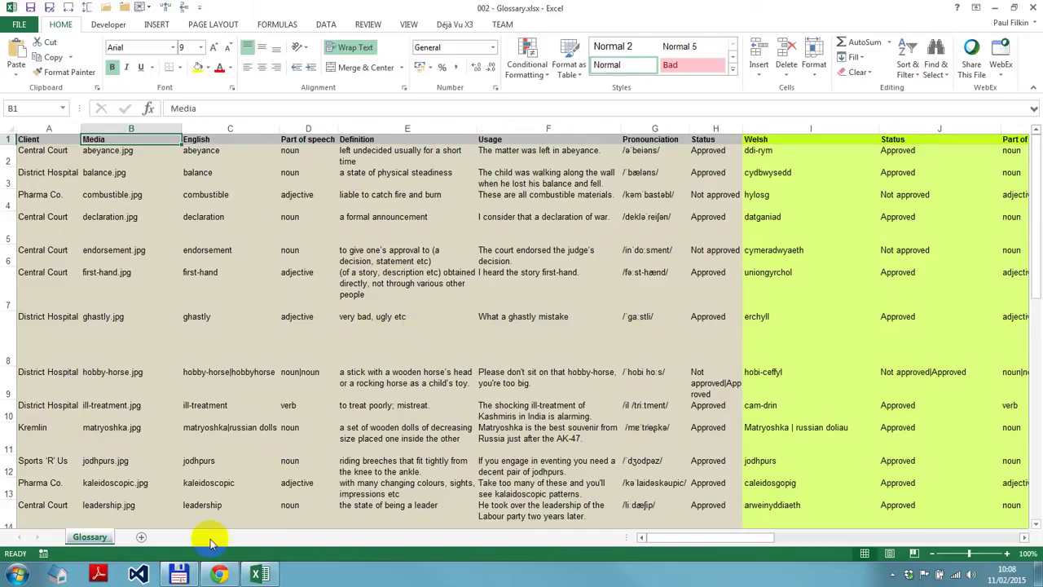
Step: Switch to Total Commander, open the media_002 - Glossary folder and view its images starting from abeyance.jpg
left_click(188, 572)
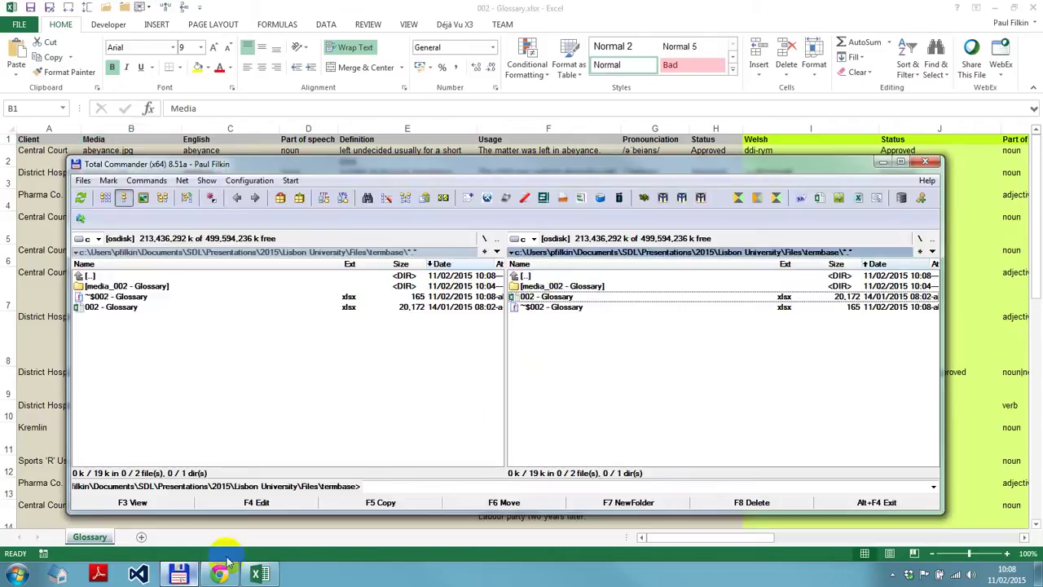
double_click(555, 287)
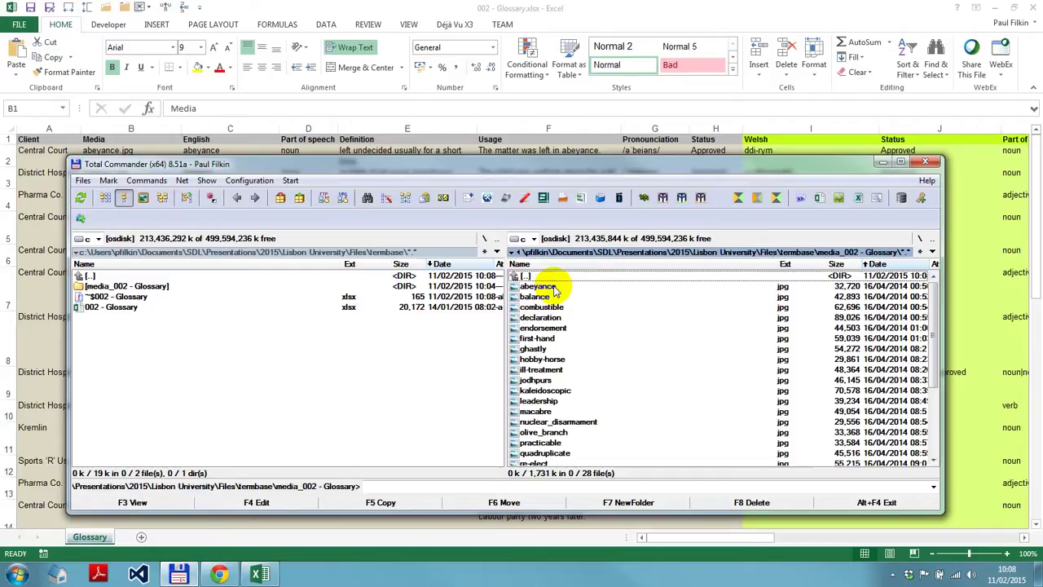
double_click(556, 288)
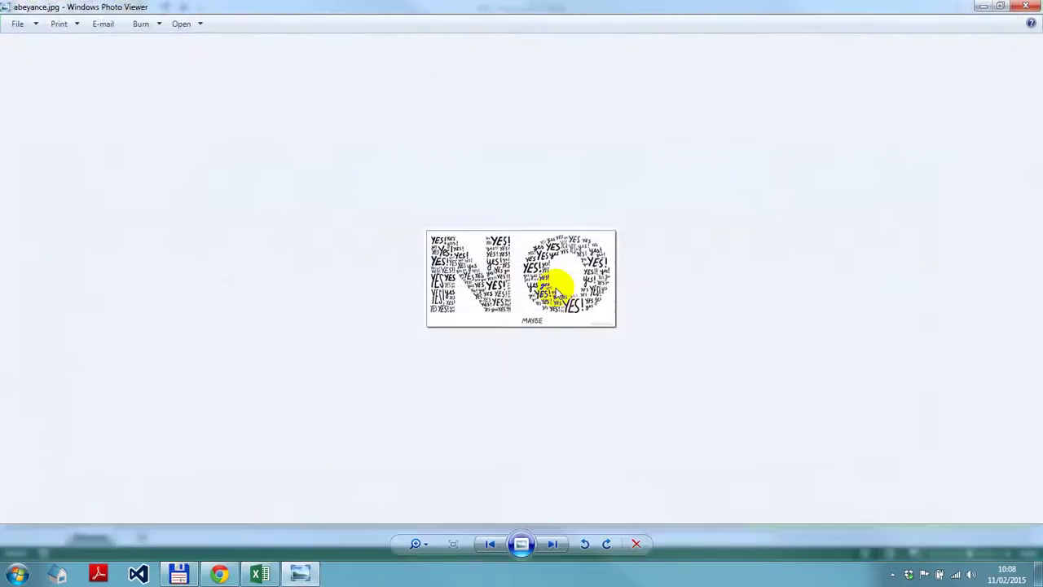
key("Right")
key("Right")
key("Right")
key("Right")
key("Right")
key("Right")
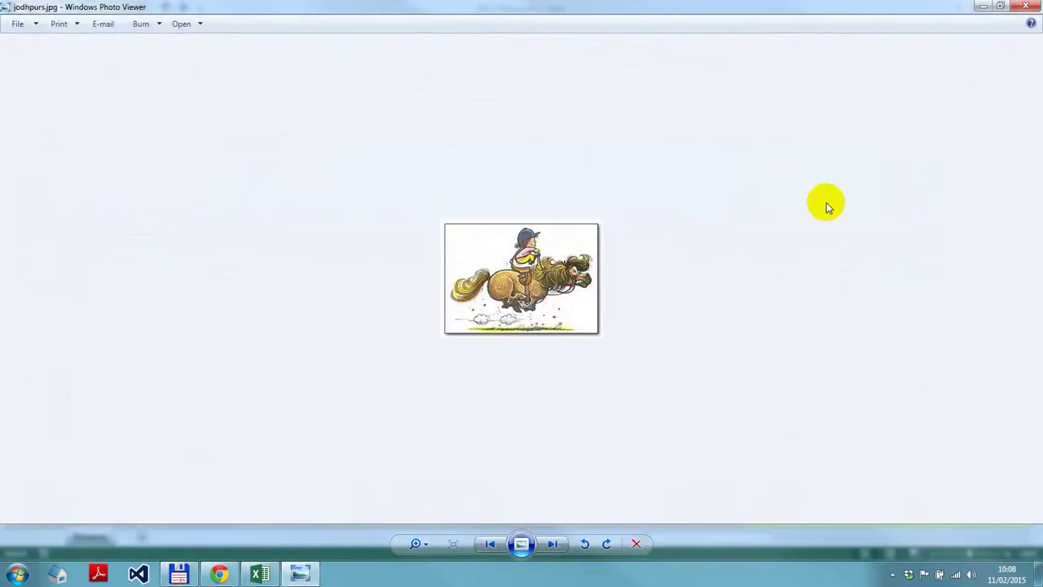
left_click(1028, 6)
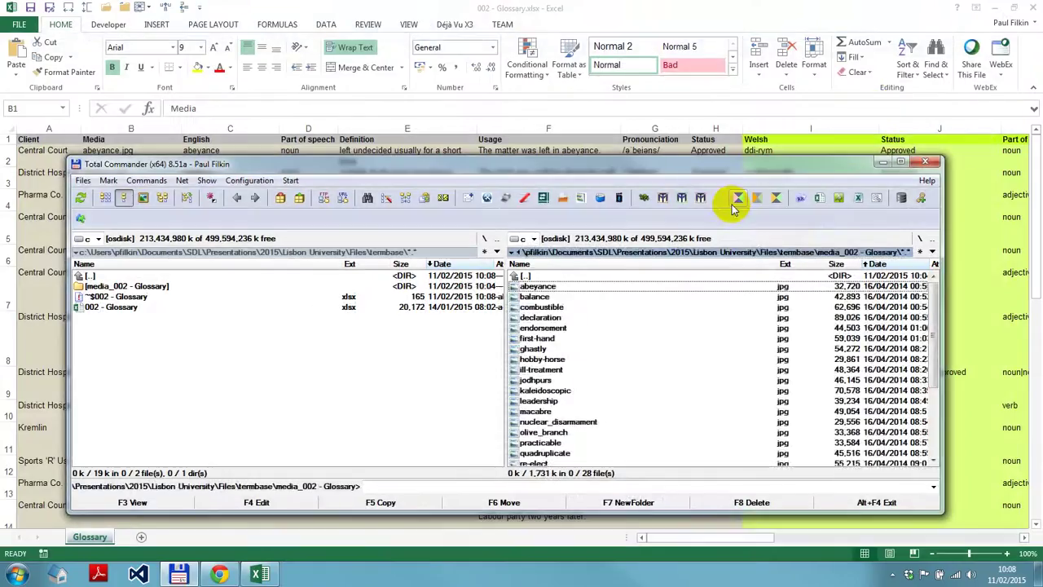
Step: Return to the glossary workbook in Excel and examine the row 1 headings from English through Pronounciation to Status
key("super+d")
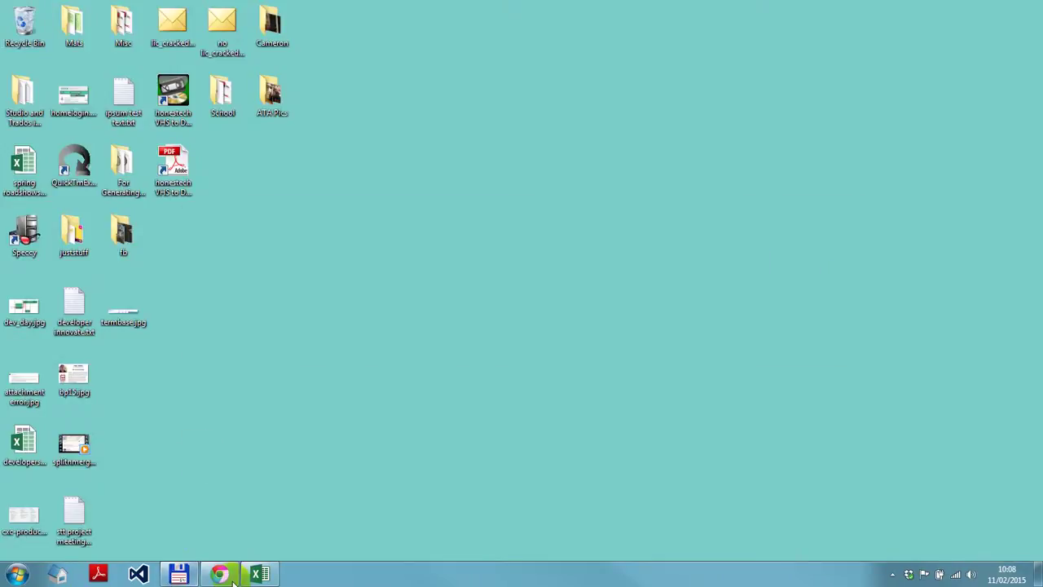
left_click(260, 575)
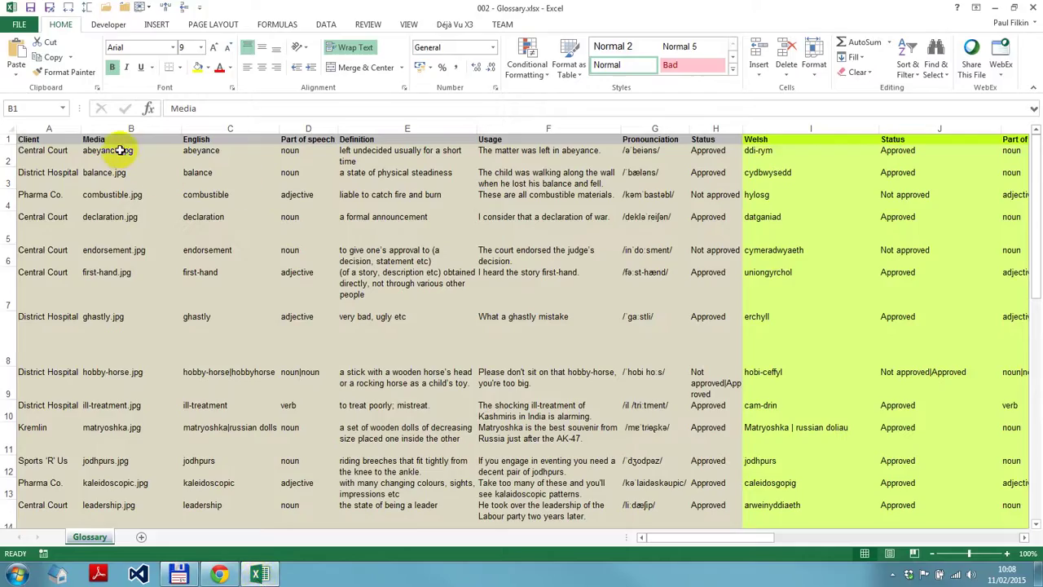
left_click(219, 158)
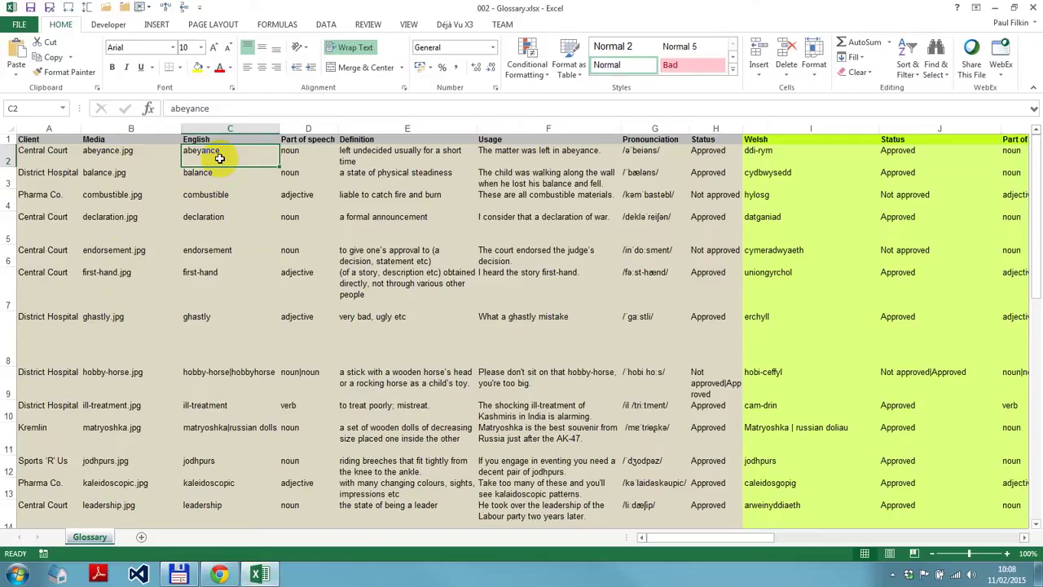
key("Up")
key("Down")
key("Up")
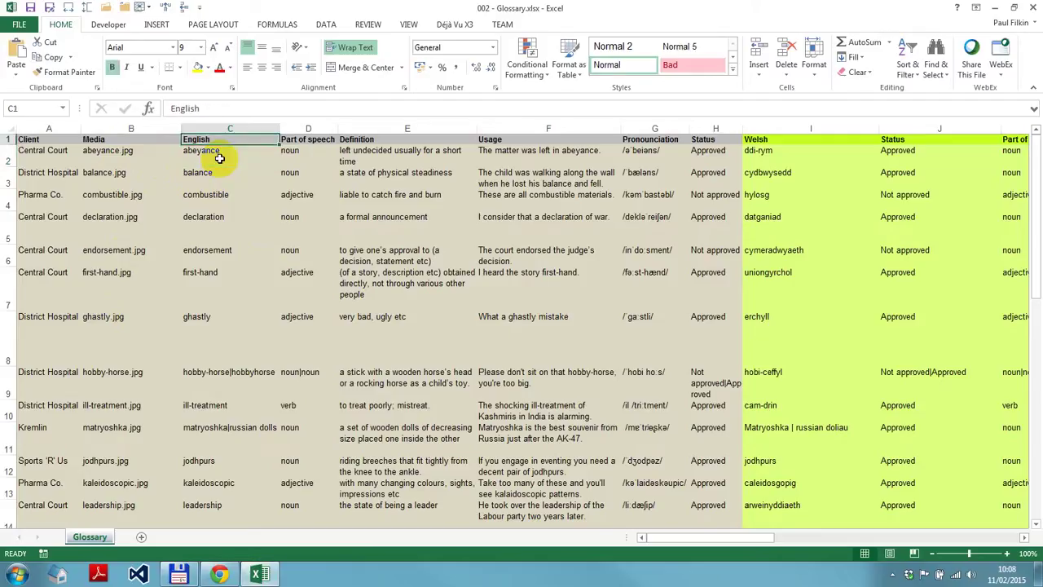
key("Right")
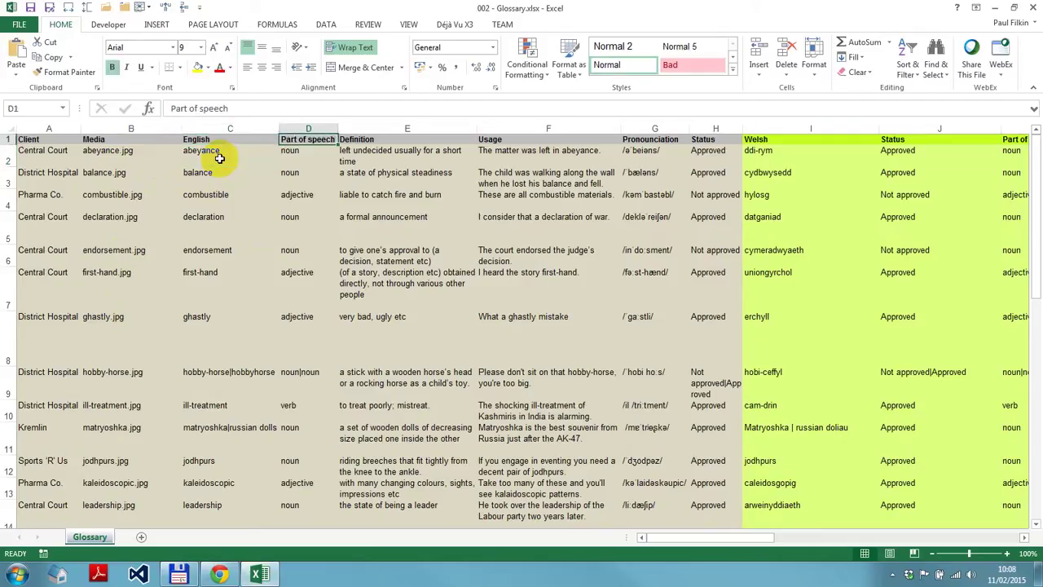
key("Right")
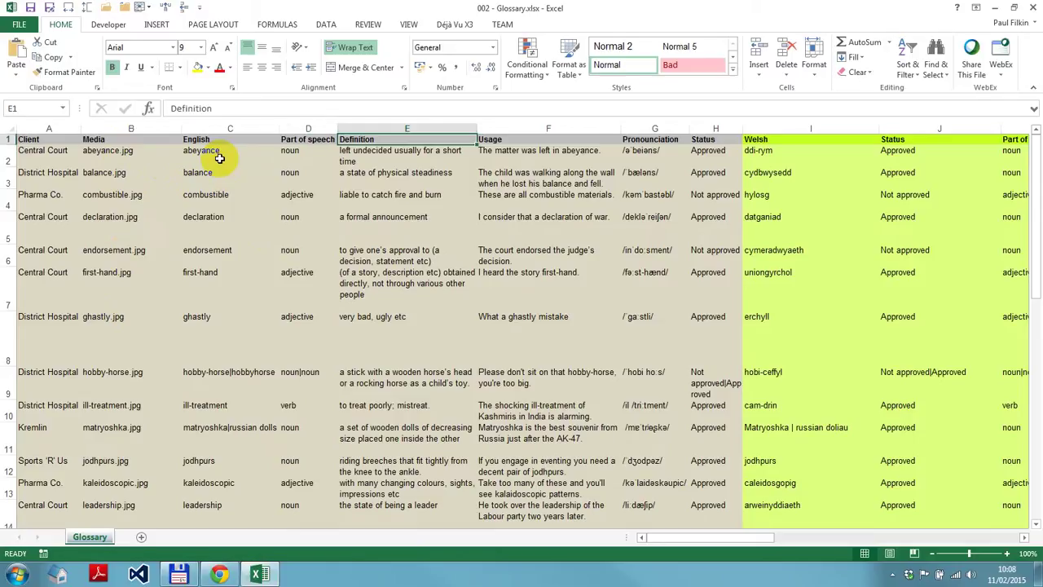
key("Right")
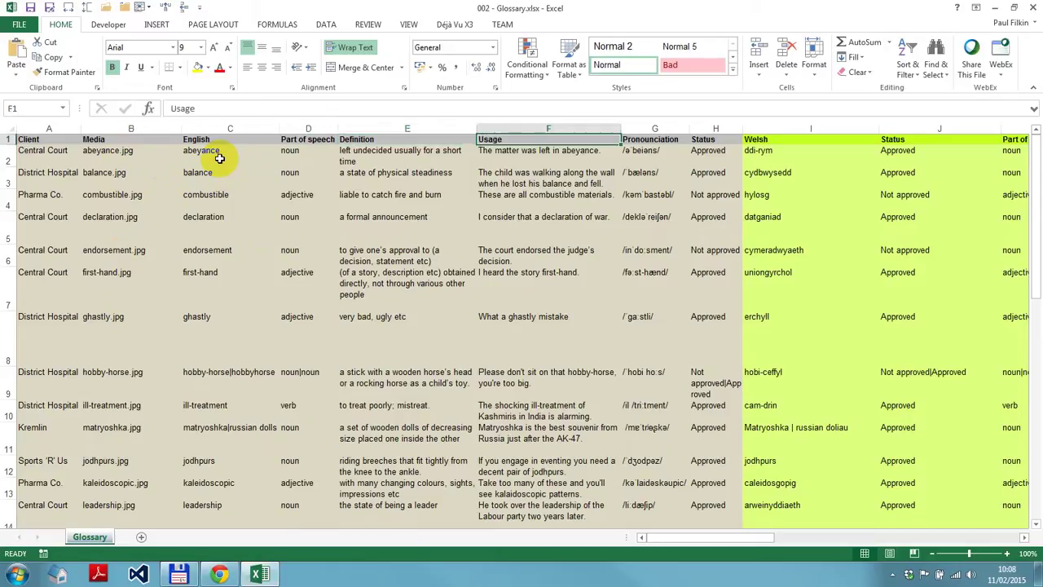
key("Right")
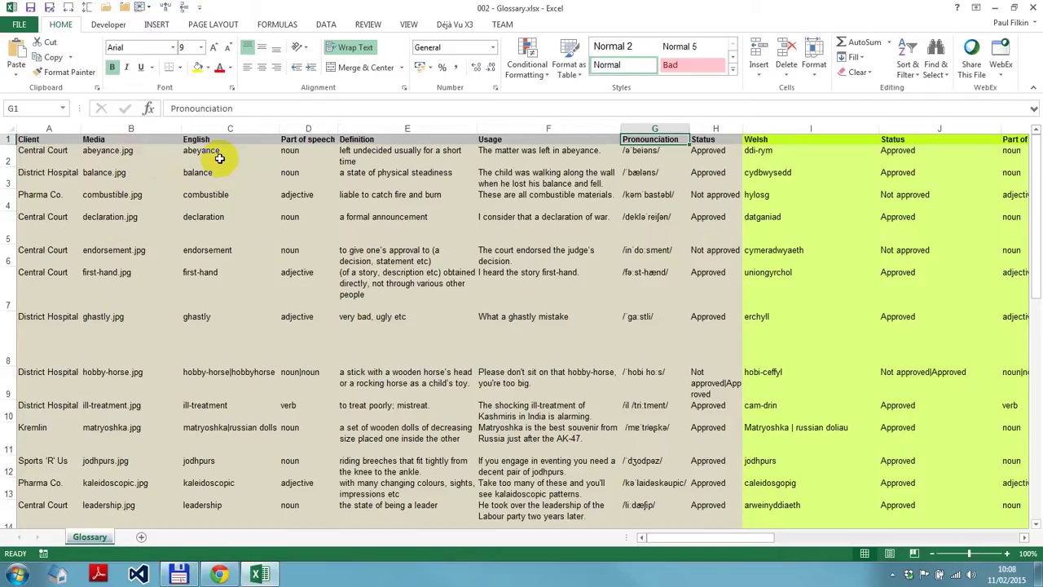
key("Right")
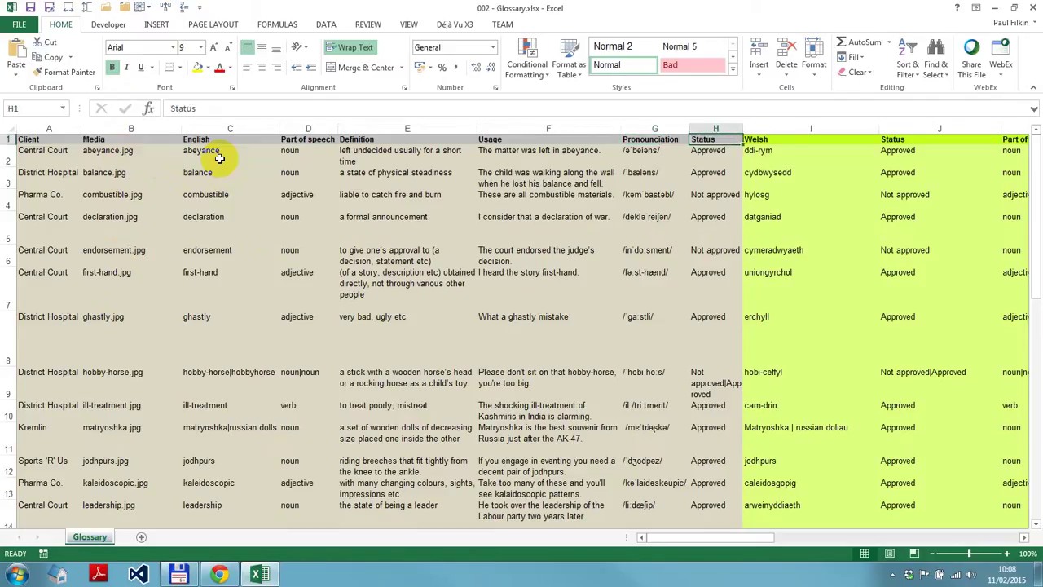
Step: Examine the Welsh, German, French, Spanish, Italian, Danish, Swedish and Russian column headings, ending back at cell A1
key("Right")
key("Right")
key("Right")
key("Right")
key("Right")
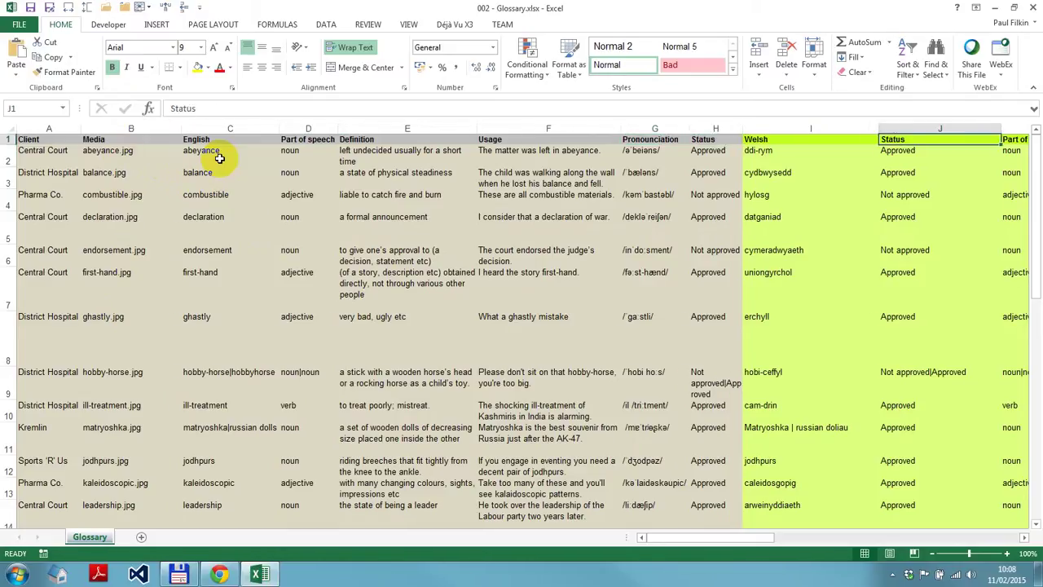
key("Right")
key("Right")
key("Right")
key("Right")
key("Right")
key("Right")
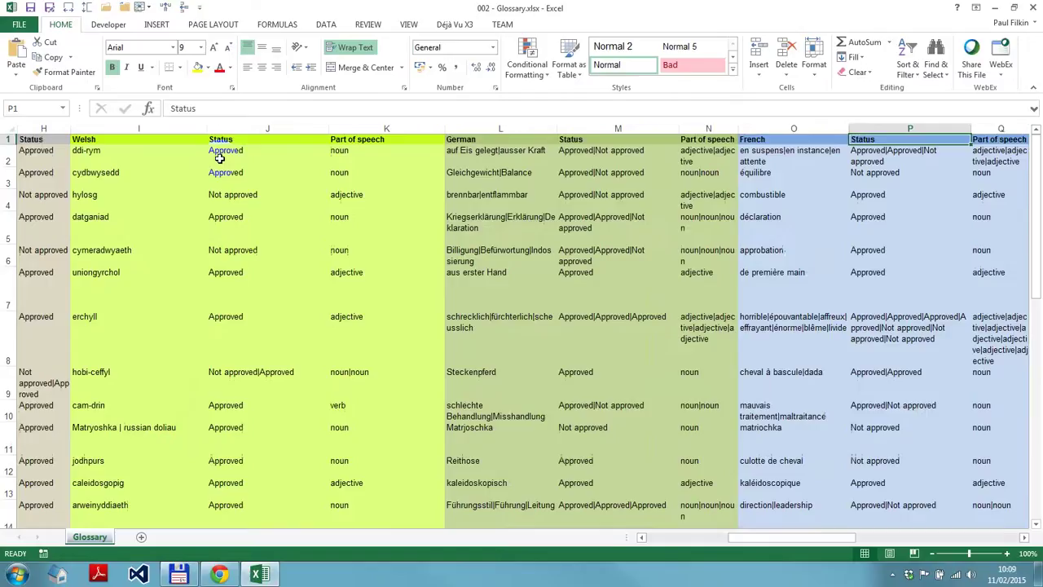
key("Right")
key("Right")
key("Right")
key("Right")
key("Right")
key("Right")
key("Right")
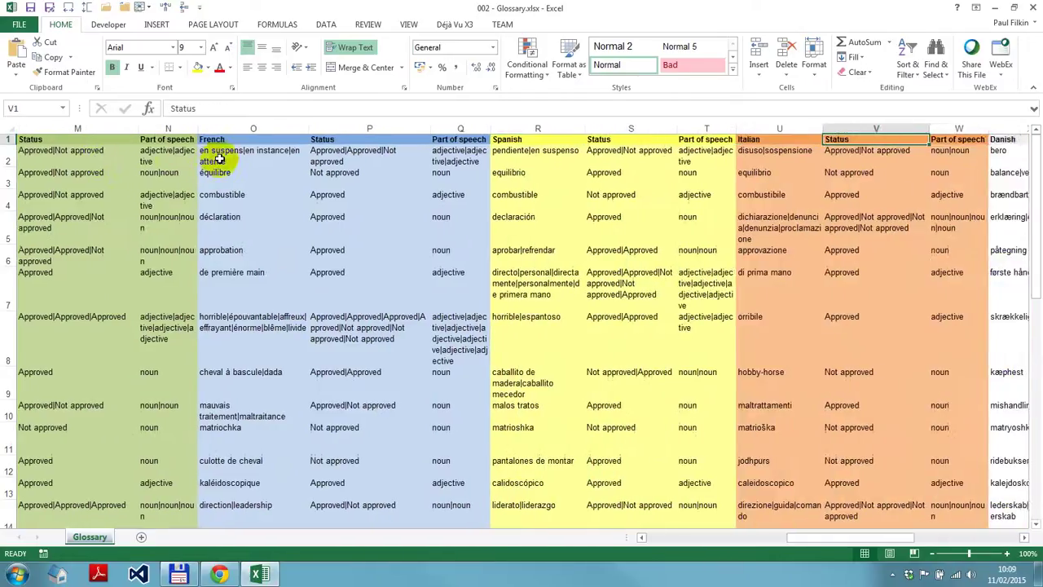
key("Right")
key("Right")
key("Right")
key("Right")
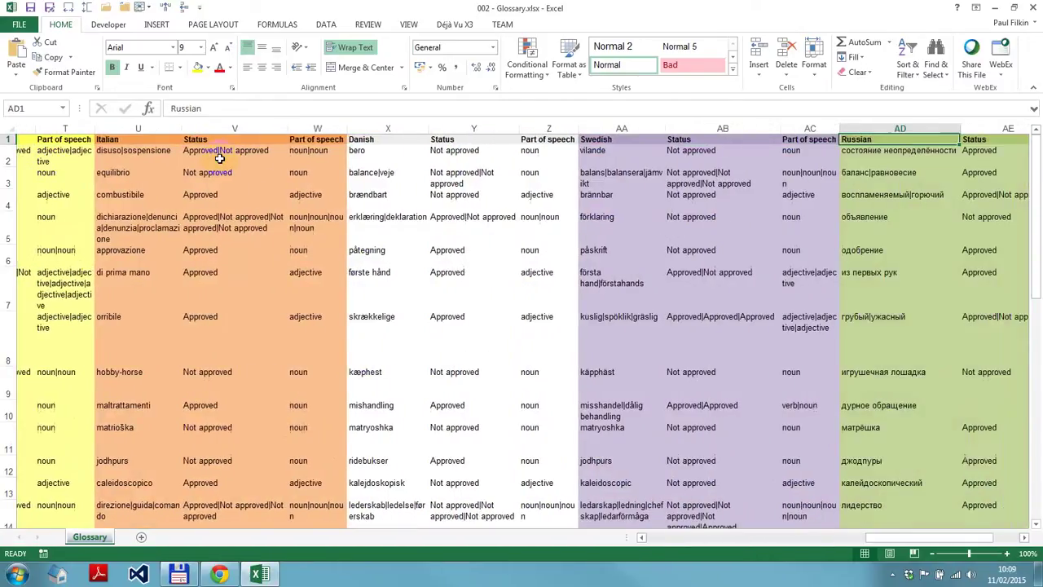
key("Right")
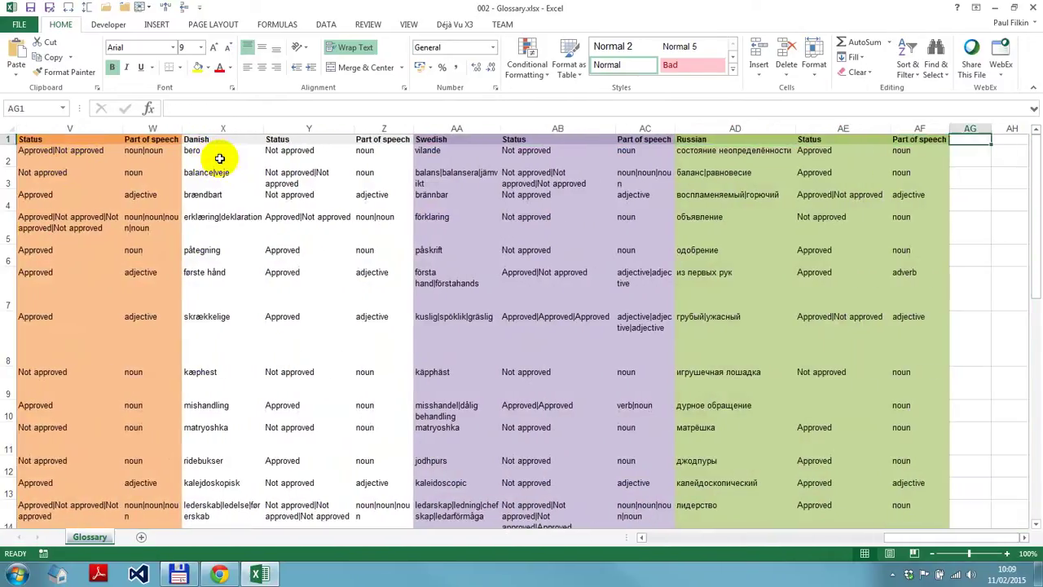
key("Right")
key("Left")
key("ctrl+Home")
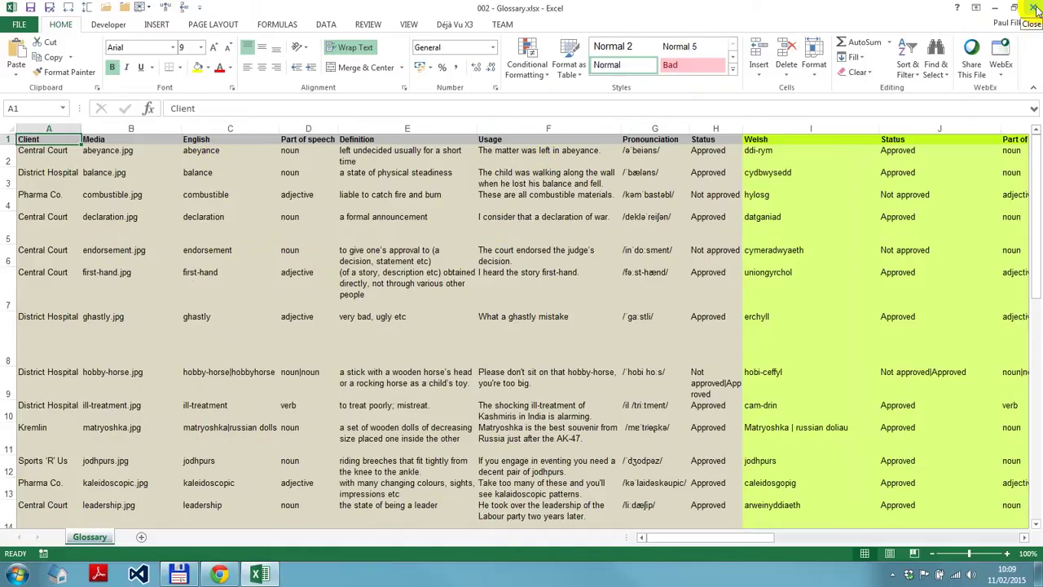
Step: Close the glossary workbook and launch Glossary Converter from Total Commander
left_click(1035, 9)
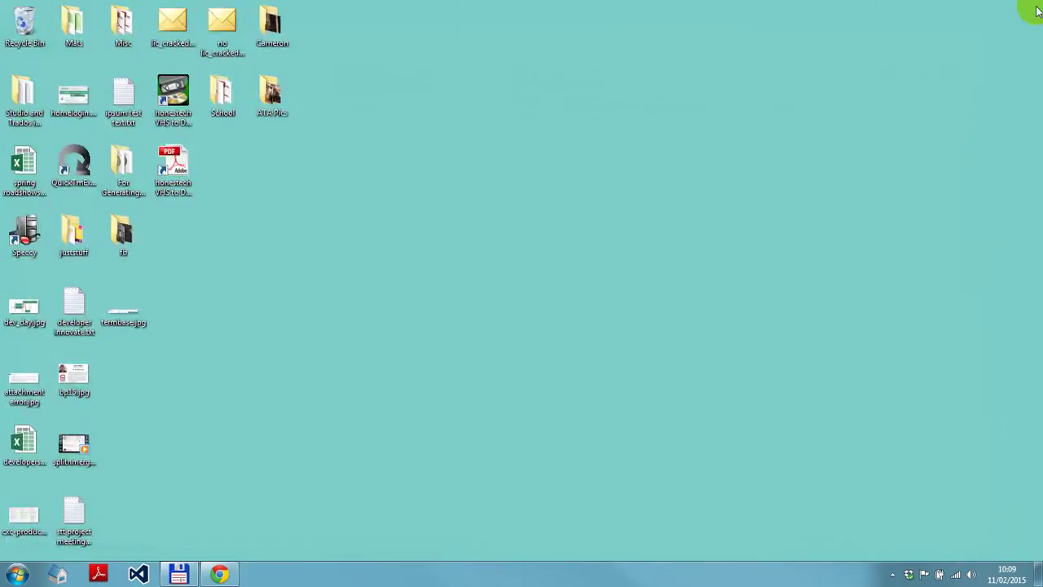
left_click(178, 574)
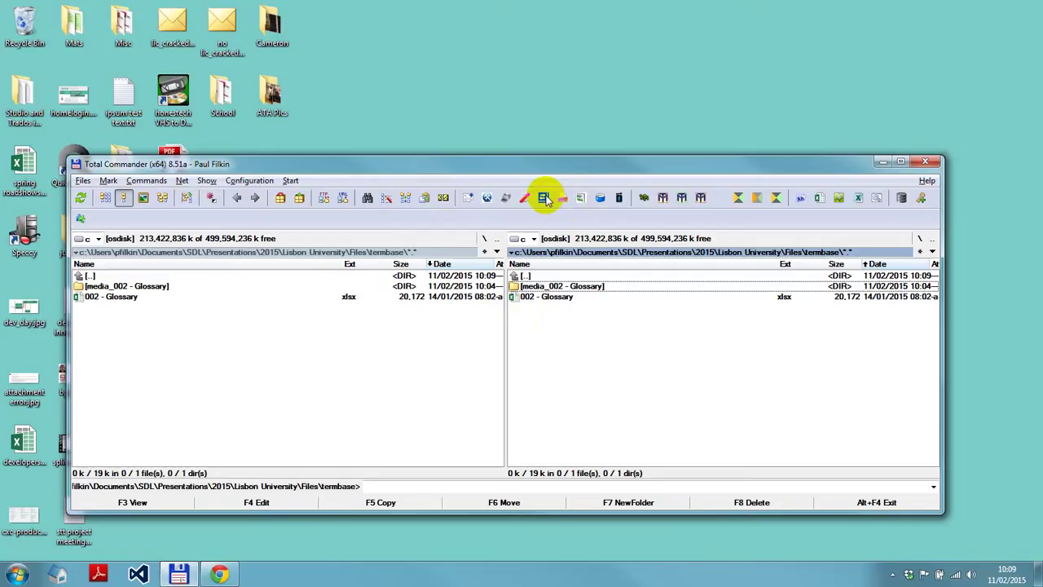
left_click(545, 198)
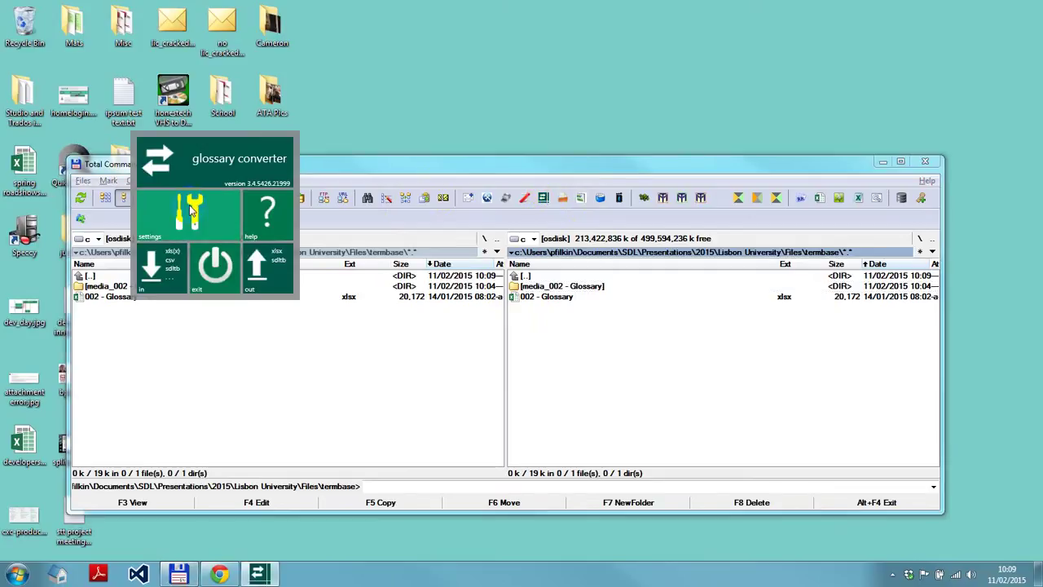
Step: Review Glossary Converter's file format settings, keeping Excel 2007 Workbook as the termbase output format
left_click(192, 210)
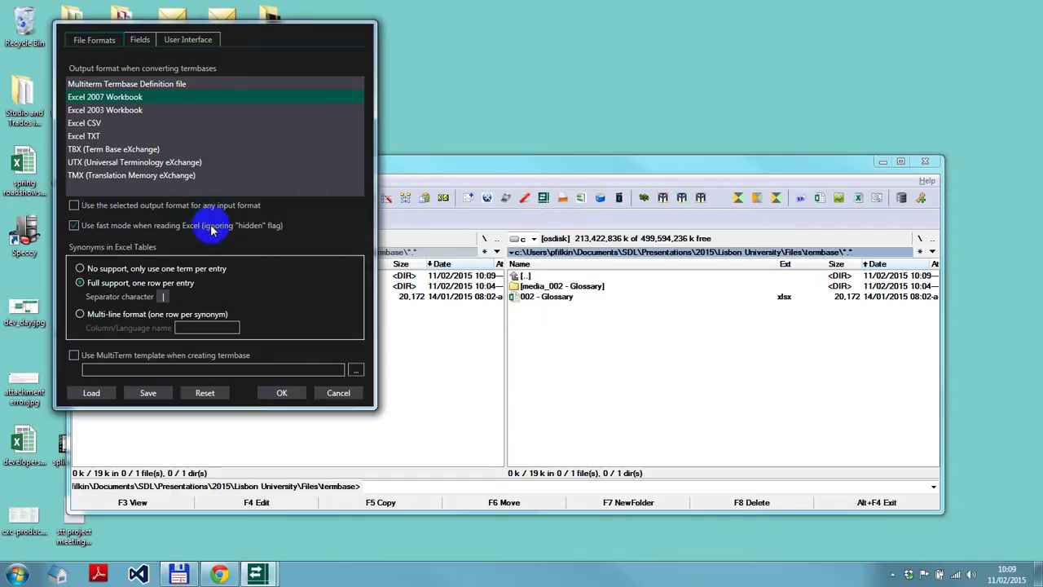
left_click(260, 397)
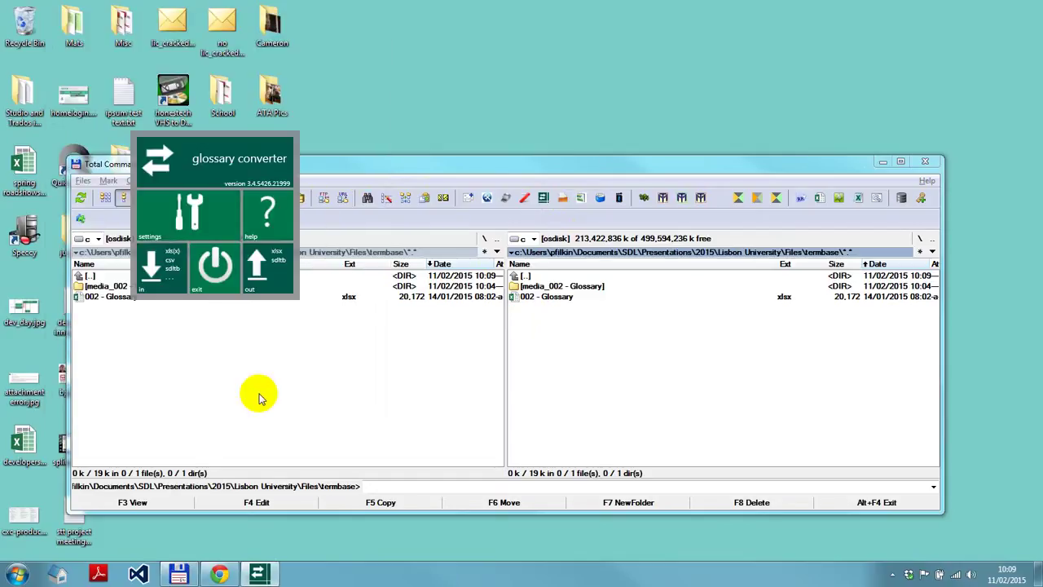
Step: Load the 002 - Glossary.xlsx file from Total Commander into Glossary Converter for conversion
left_click(546, 300)
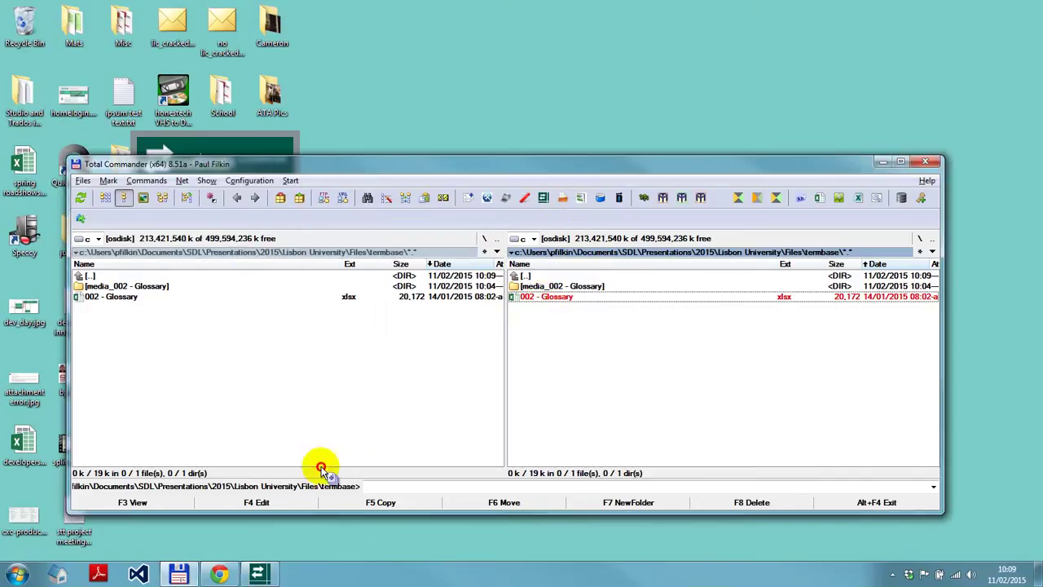
left_click(261, 573)
left_click_drag(219, 218, 219, 215)
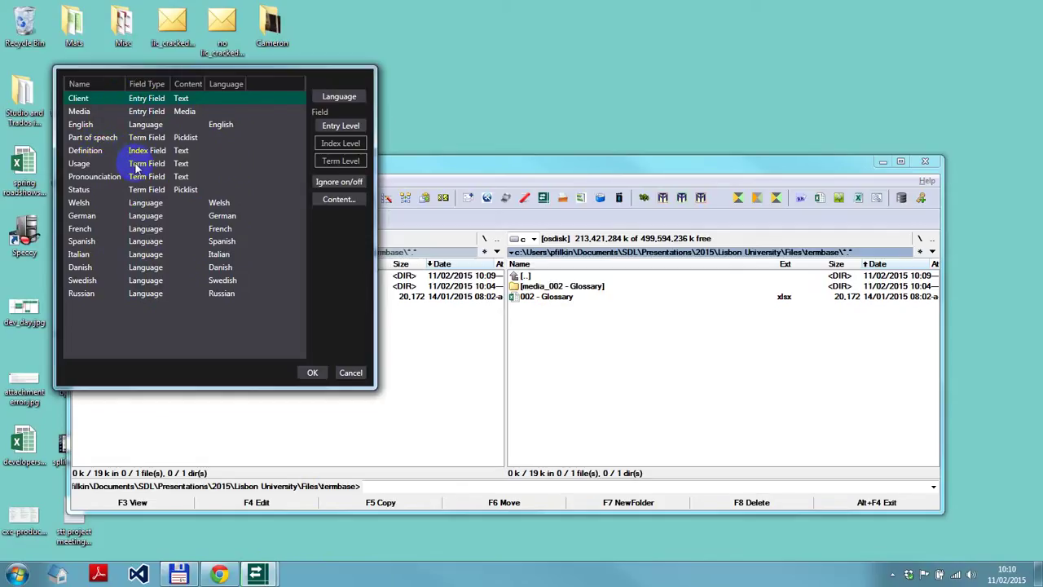
Step: Check the content types of the Client and Media fields, keeping Text for Client and Media for Media
left_click(184, 98)
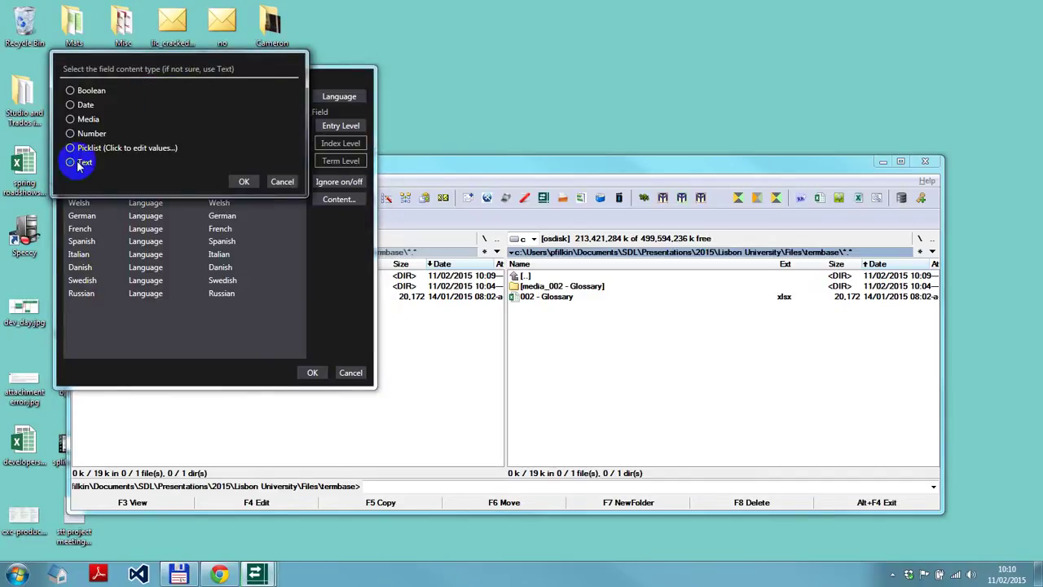
left_click(241, 180)
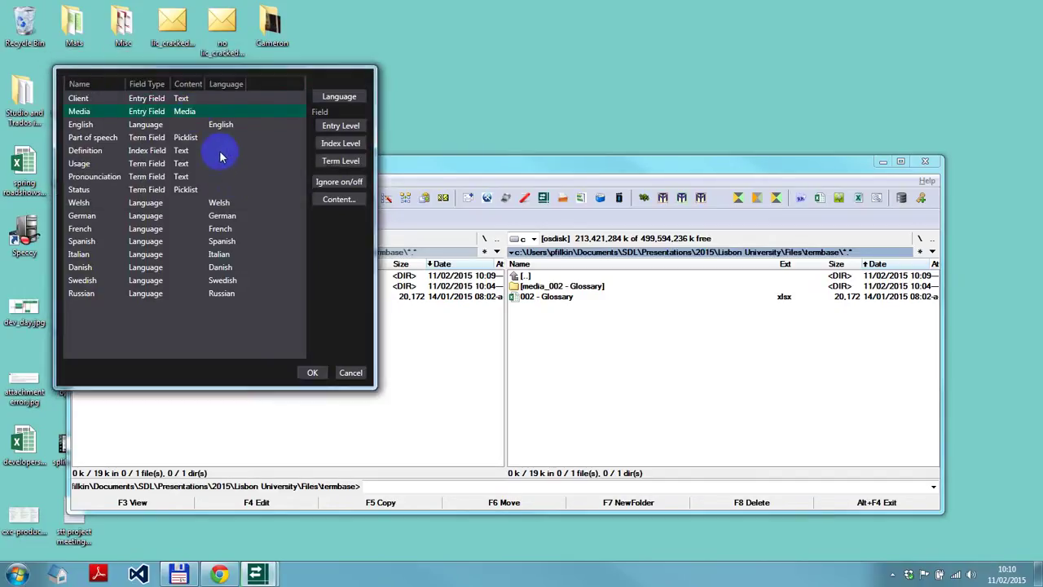
left_click(189, 111)
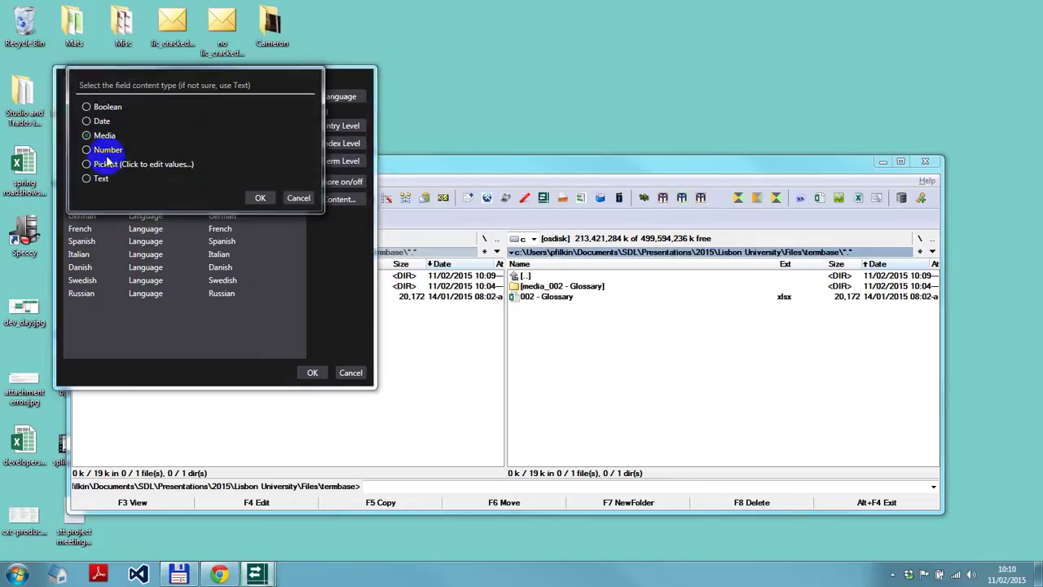
left_click(260, 196)
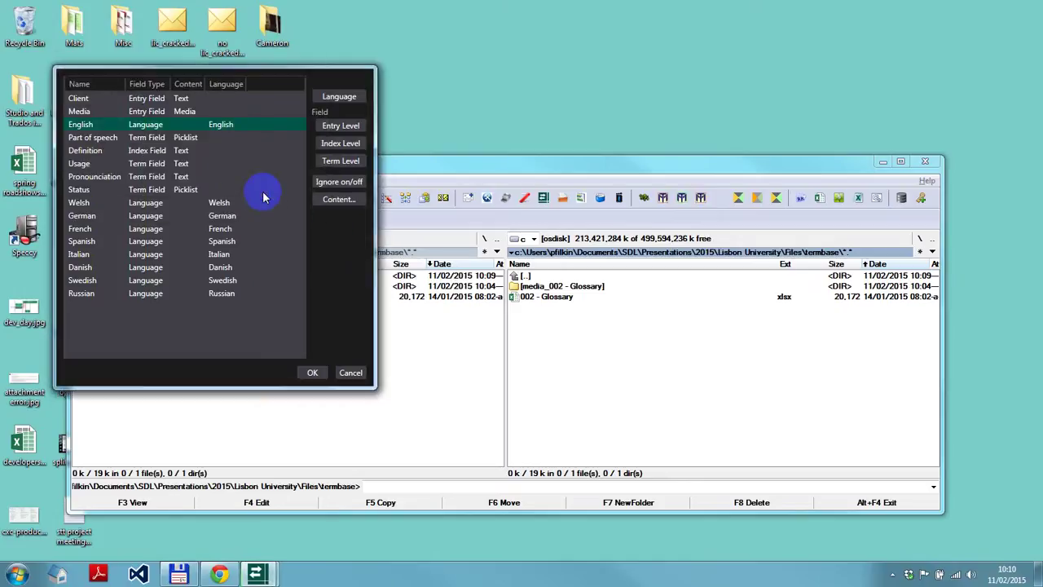
Step: Check the picklist values of the Part of speech field, keeping noun, verb and adjective
left_click(183, 141)
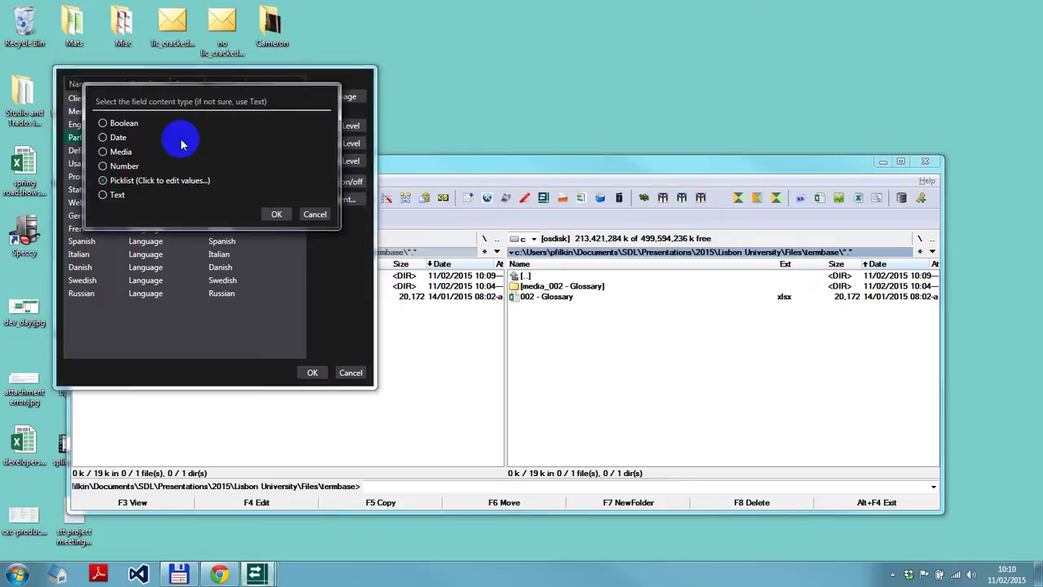
left_click(174, 183)
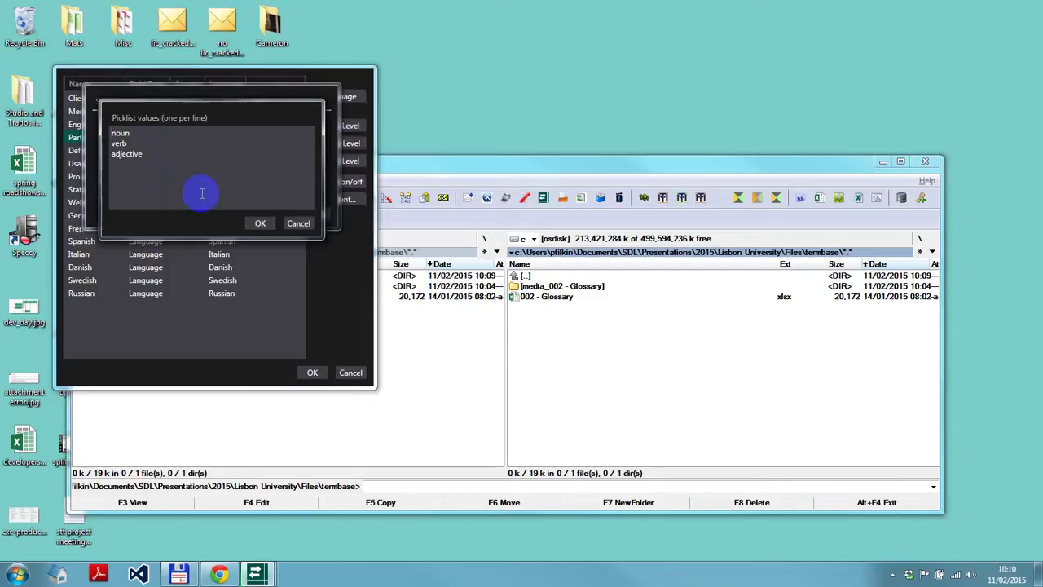
left_click(259, 224)
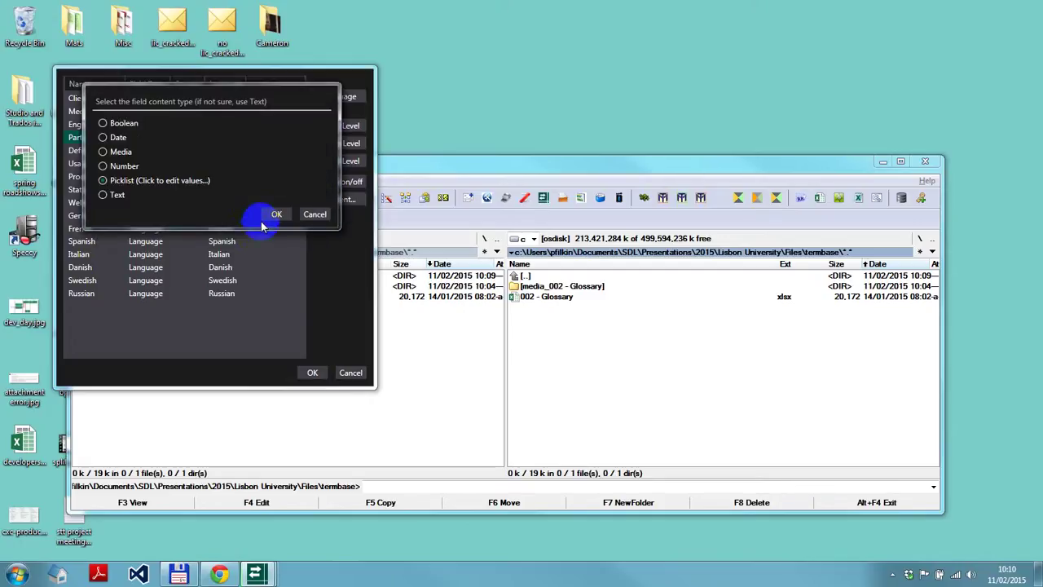
left_click(275, 215)
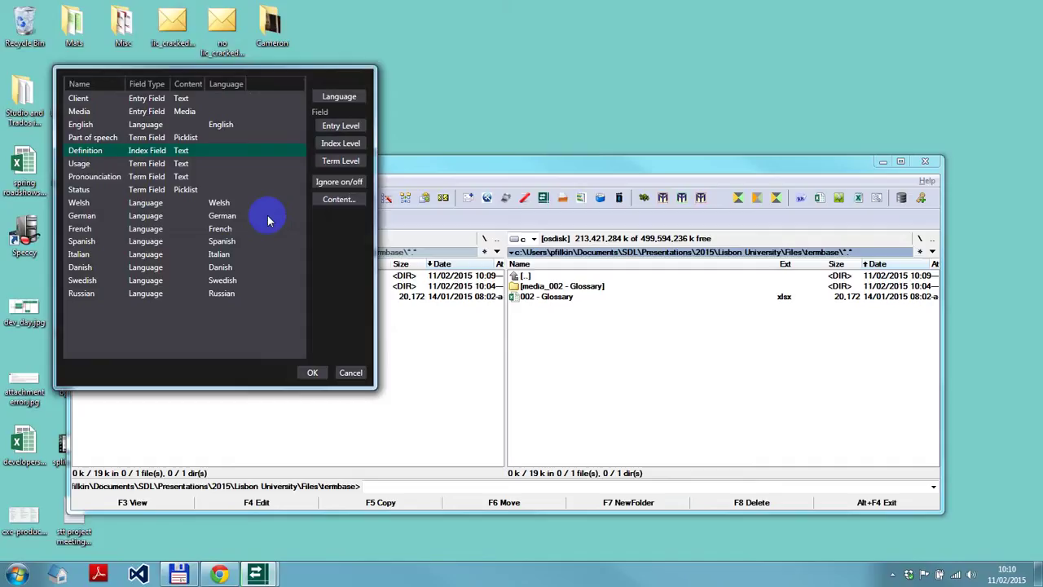
Step: Accept the field assignments to convert the glossary workbook into a MultiTerm termbase, and exit Glossary Converter
left_click(312, 373)
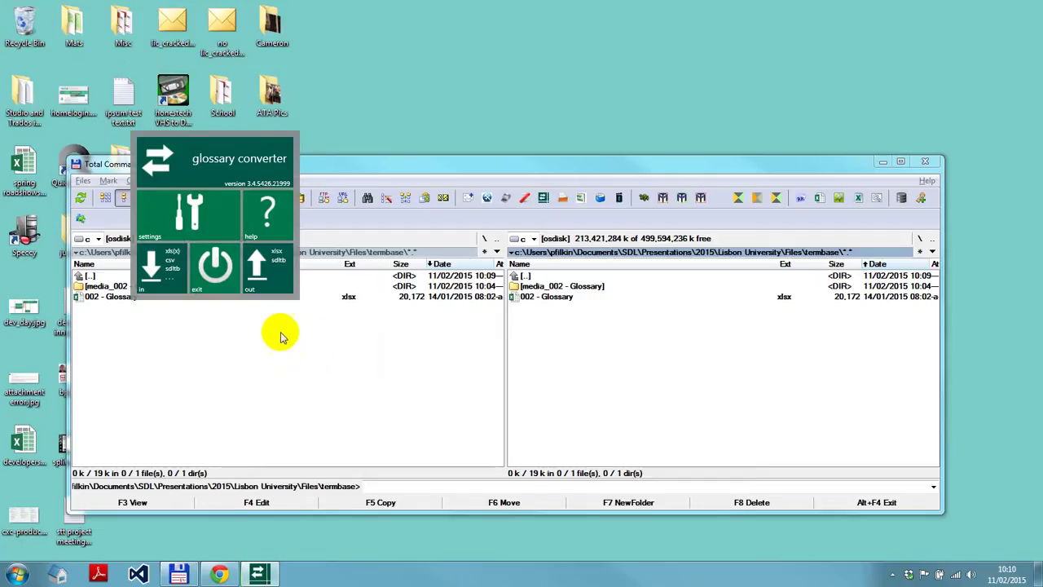
left_click(221, 281)
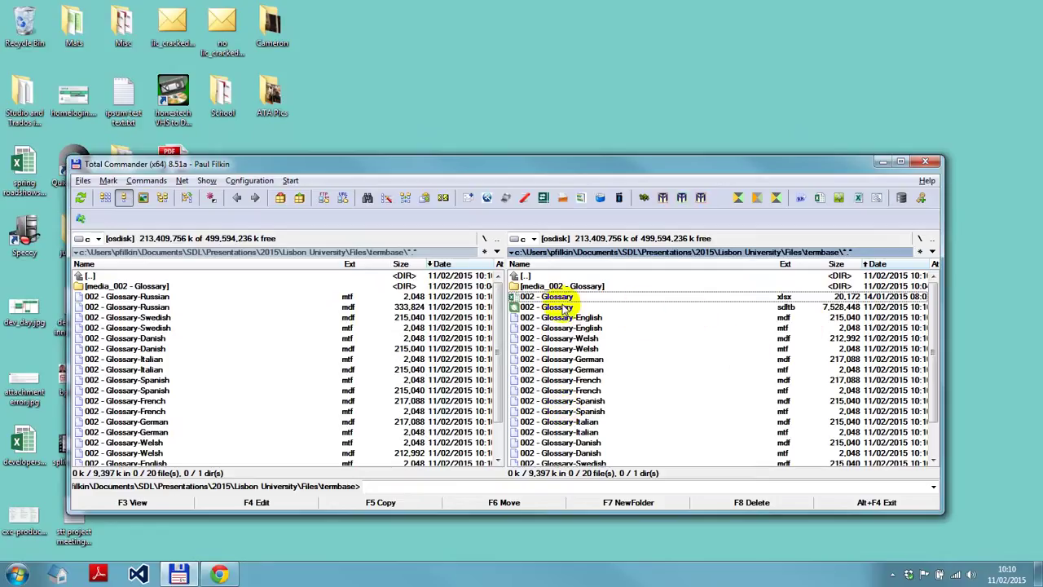
Step: Open the 002 - Glossary.sdltb termbase in MultiTerm, browse its entries from abeyance to russian dolls with their images, and close MultiTerm
mouse_move(931, 296)
left_mouse_down()
mouse_move(938, 360)
mouse_move(932, 279)
left_mouse_up()
double_click(588, 307)
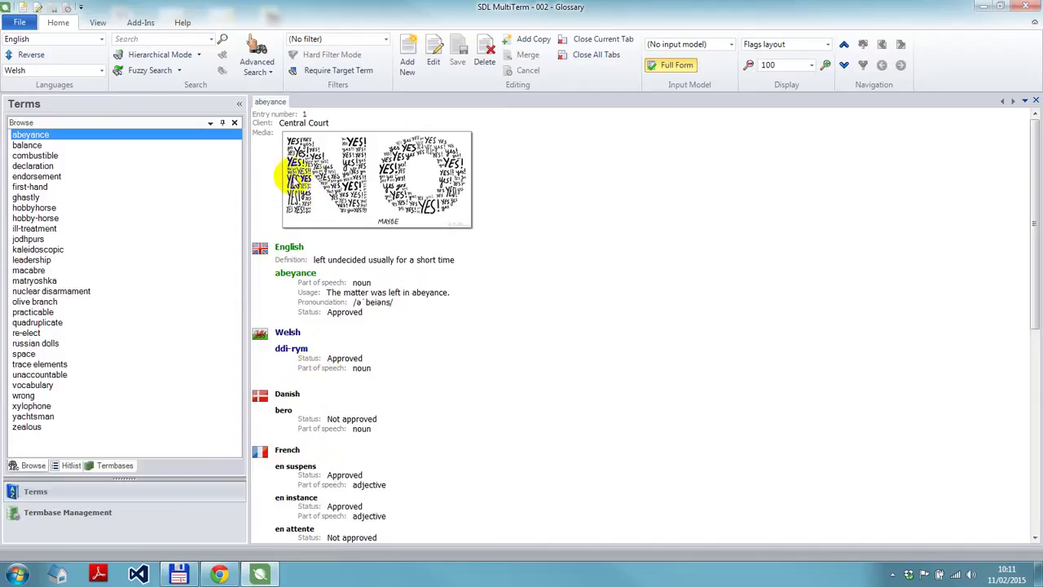
left_click(29, 145)
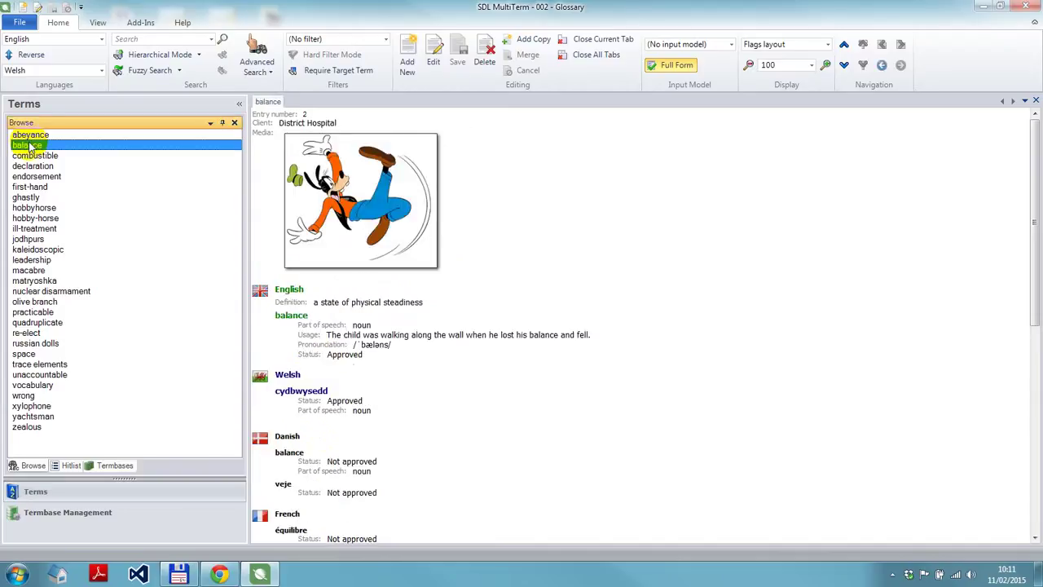
key("Down")
key("Down")
key("Down")
key("Down")
key("Down")
key("Down")
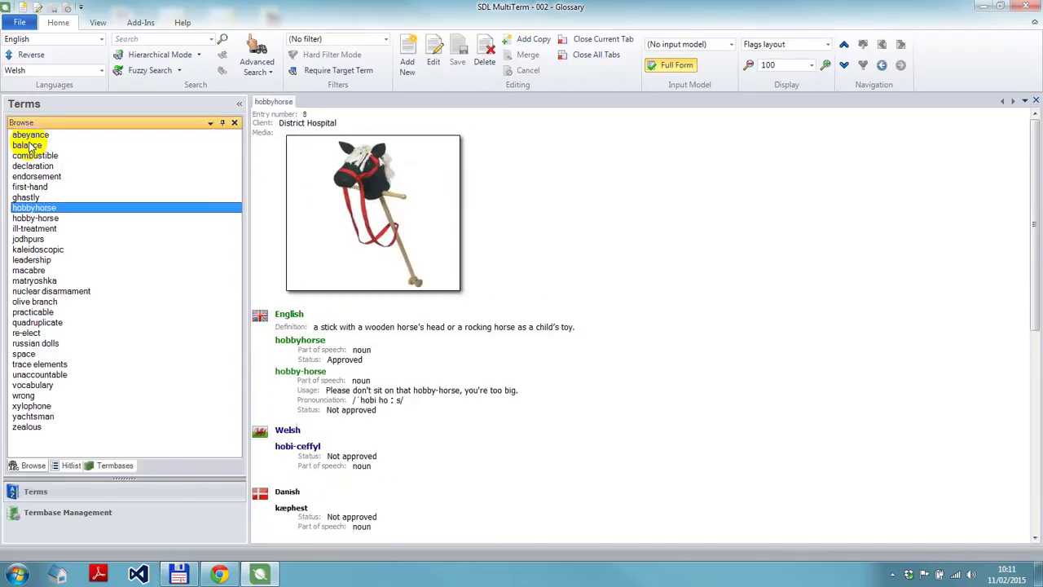
key("Down")
key("Down")
key("Down")
key("Down")
key("Down")
key("Down")
key("Down")
key("Down")
key("Down")
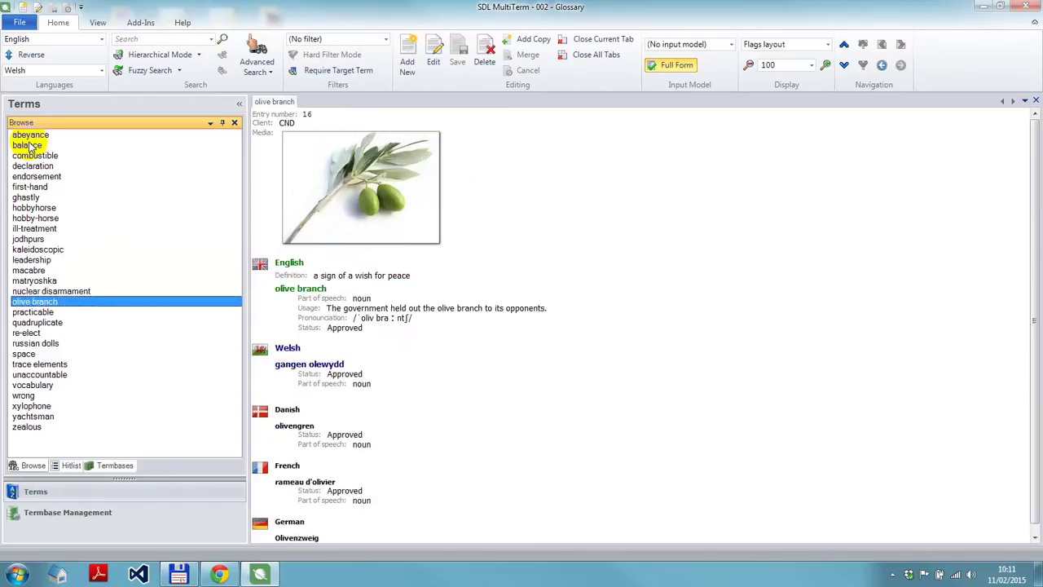
key("Down")
key("Down")
key("Down")
key("Down")
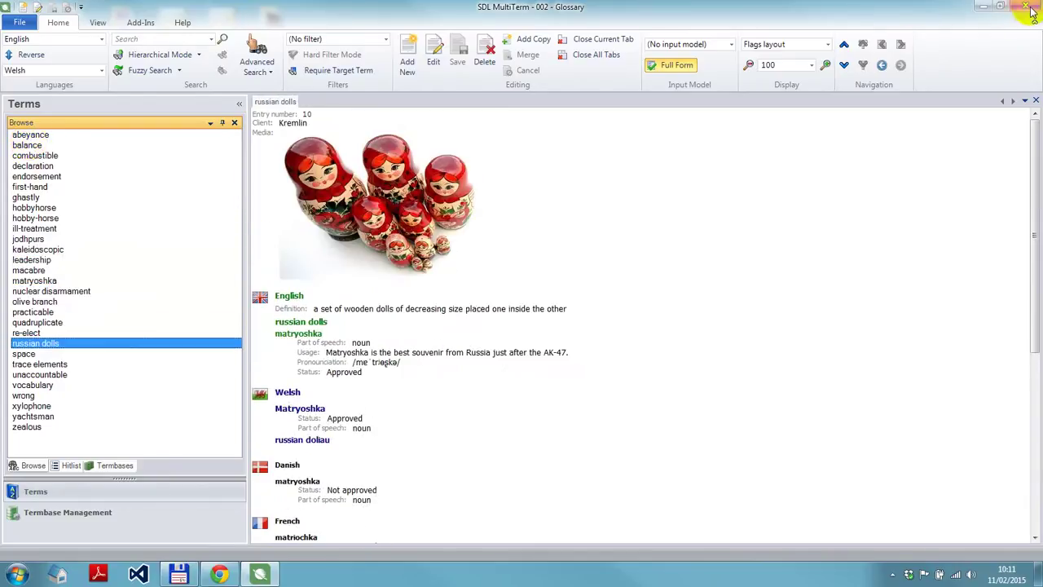
left_click(1031, 10)
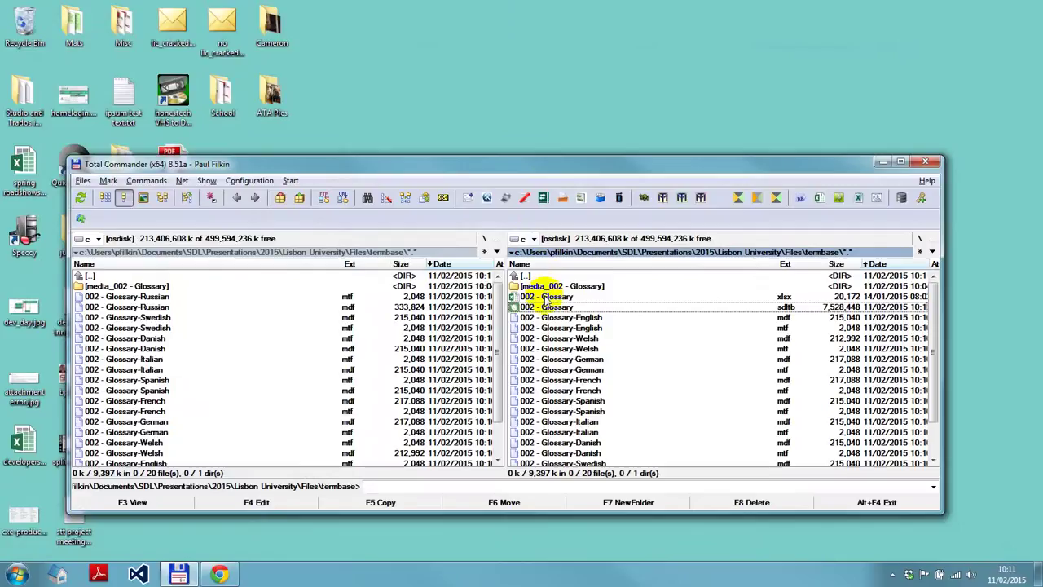
Step: Delete the 002 - Glossary.xlsx workbook and the media_002 - Glossary folder from the termbase directory
left_click(544, 296)
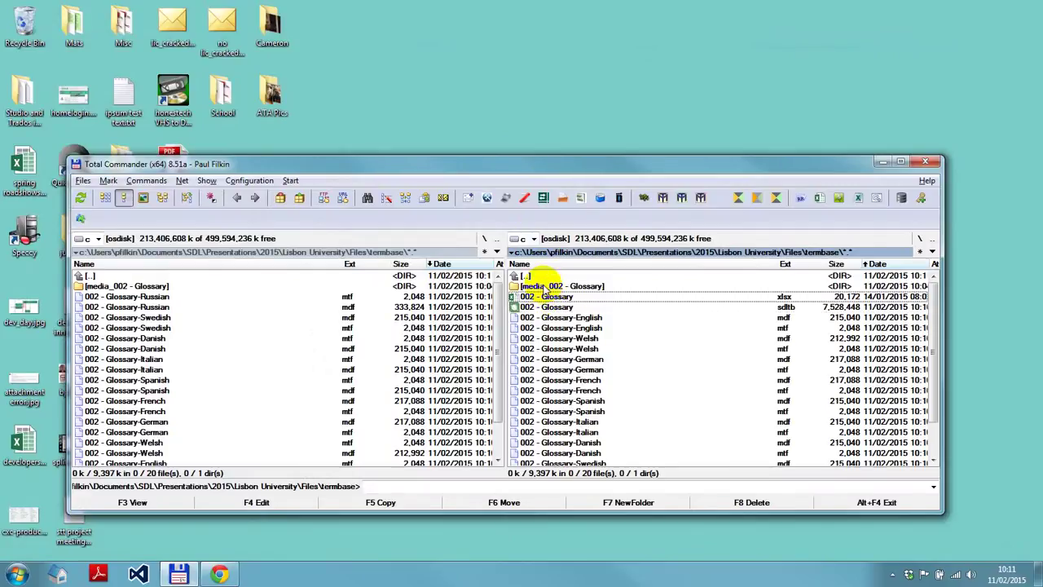
left_click(544, 287, "shift")
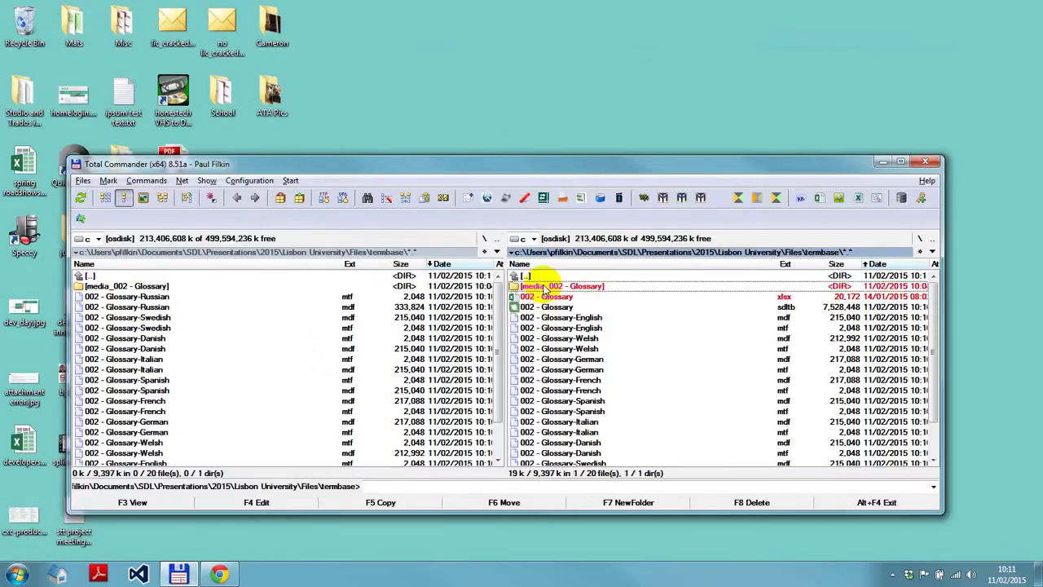
key("Delete")
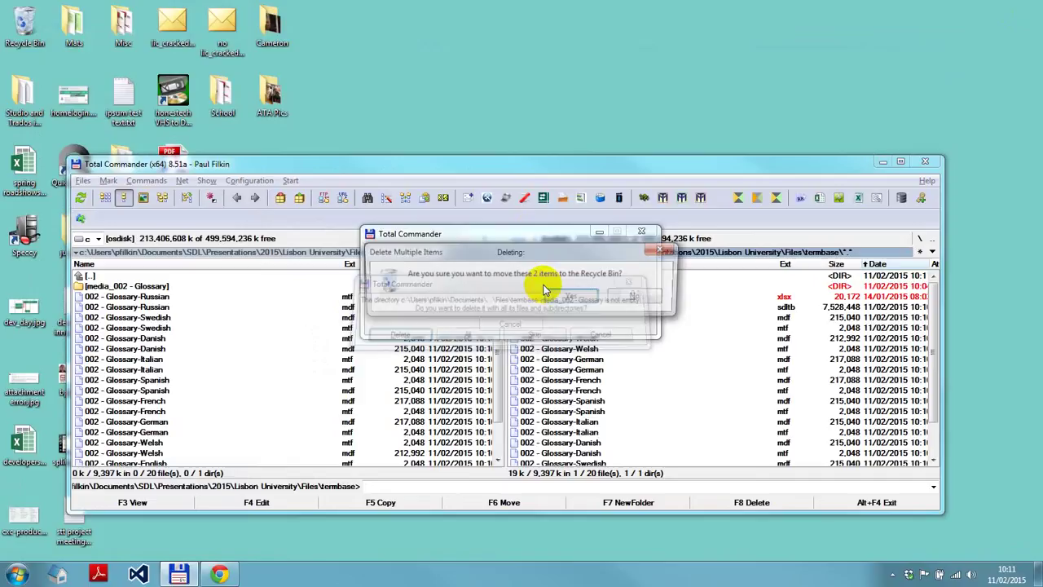
left_click(552, 298)
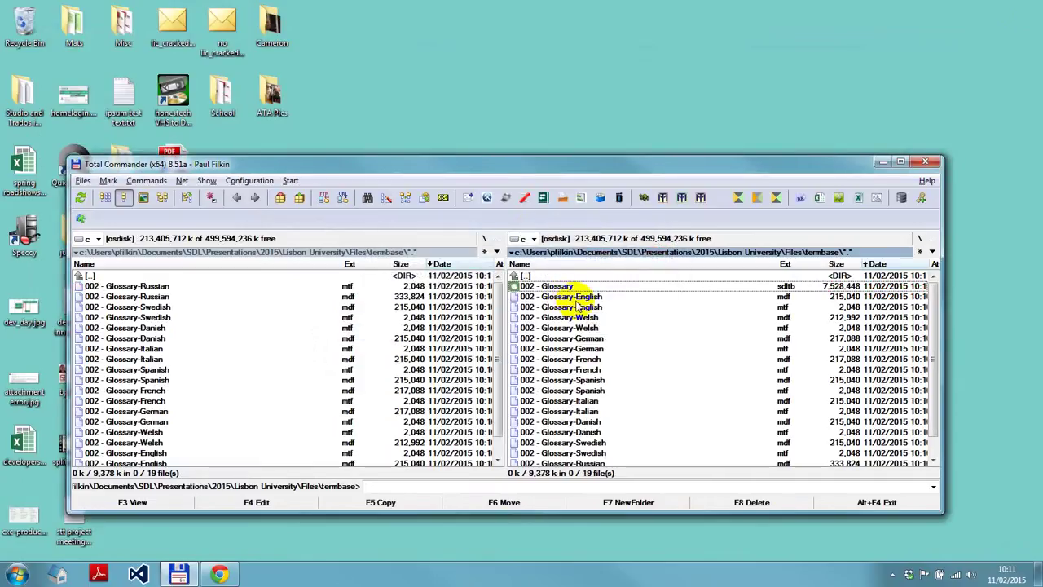
Step: Relaunch Glossary Converter and enable using the selected output format for any input, with Excel 2007 Workbook as the format
left_click(544, 200)
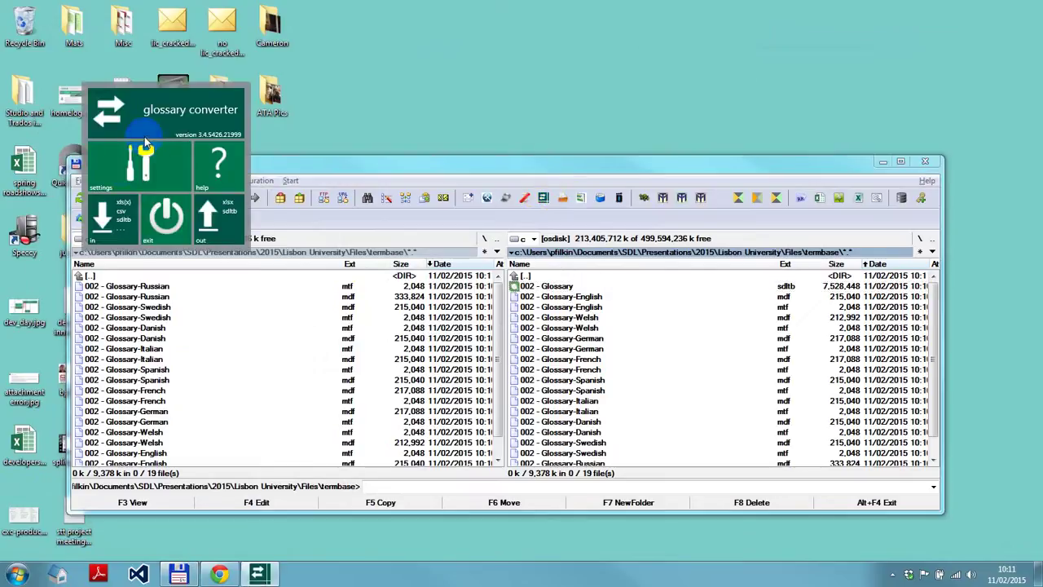
left_click(132, 172)
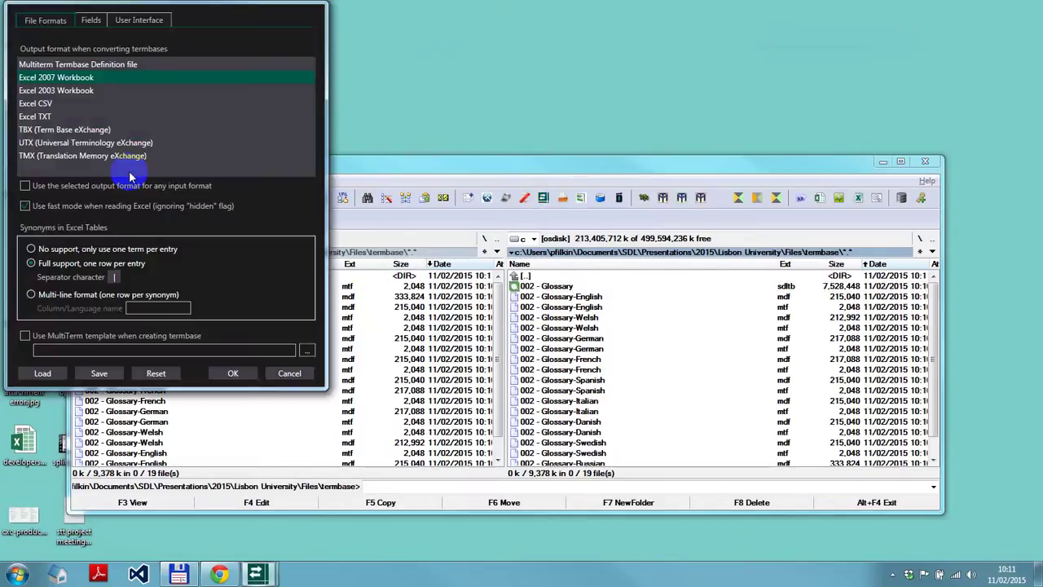
left_click(34, 191)
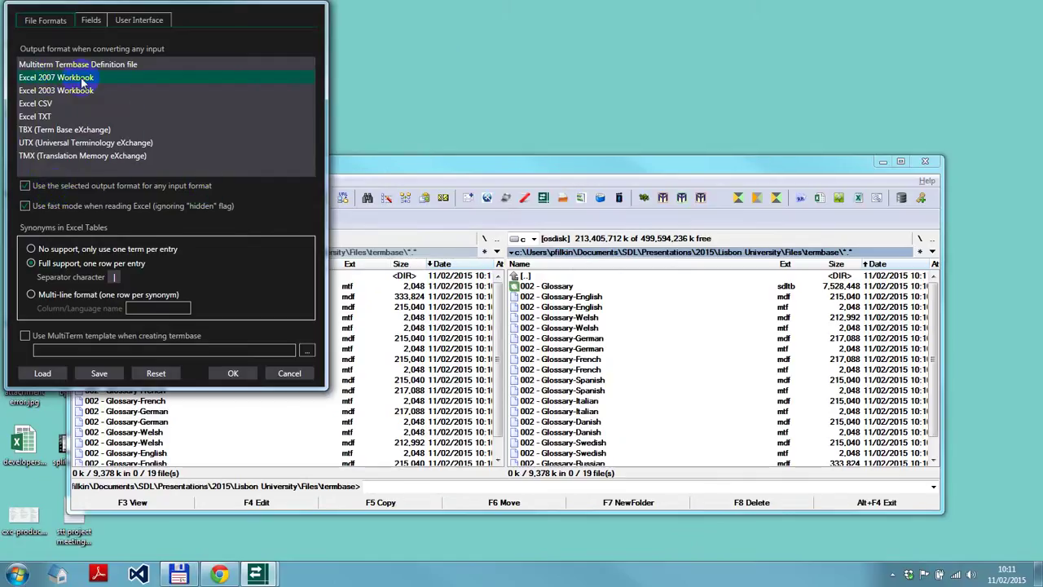
mouse_move(82, 81)
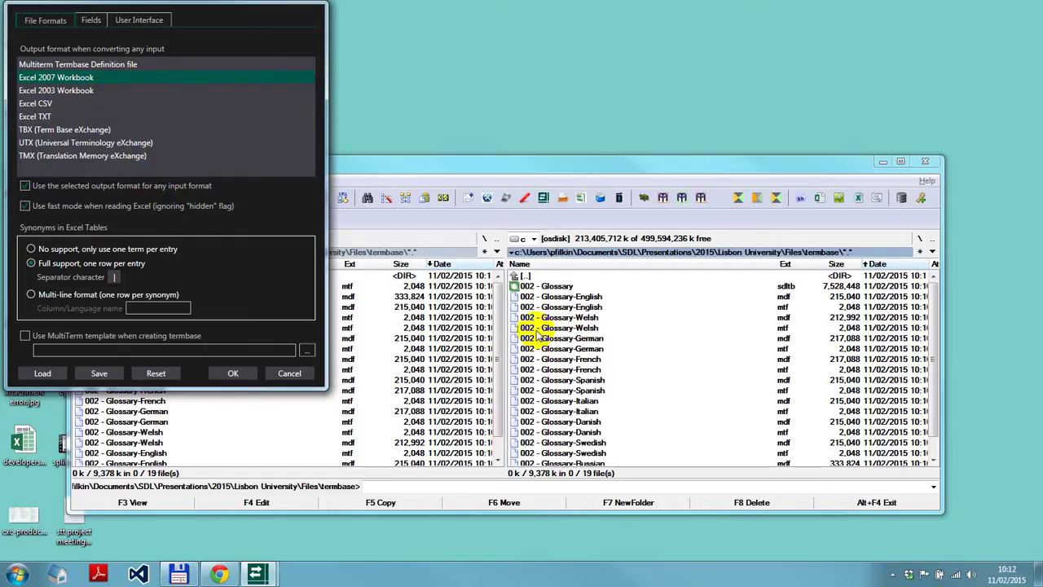
left_click(291, 373)
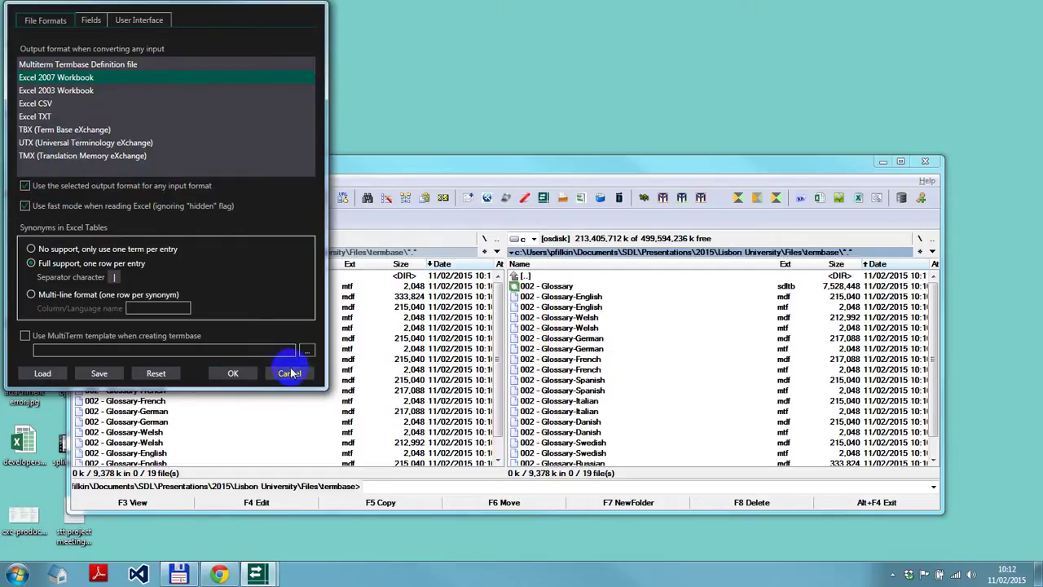
left_click(243, 375)
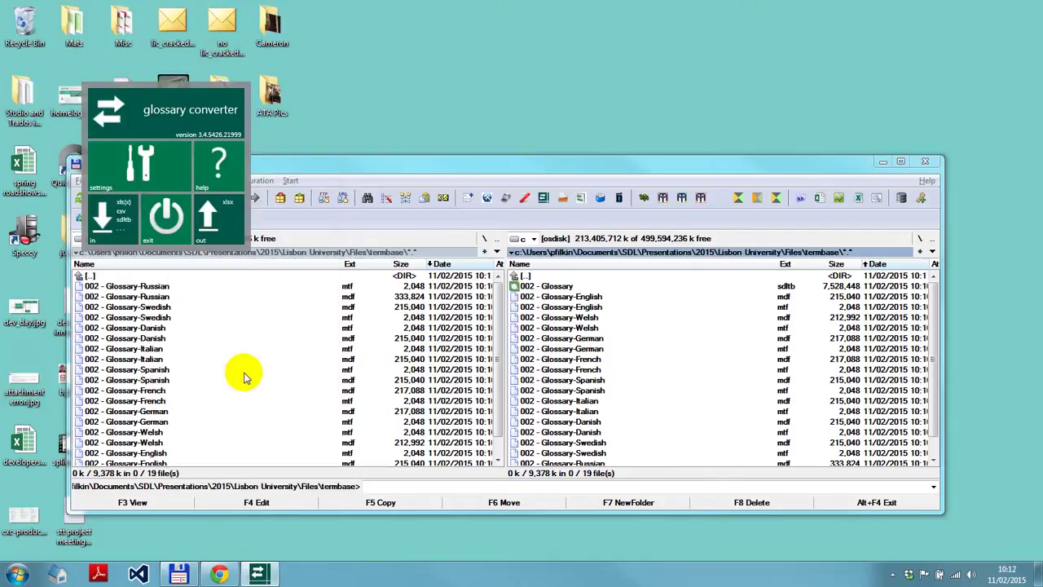
Step: Load the 002 - Glossary.sdltb termbase into Glossary Converter and convert it to an Excel workbook with the detected fields
left_click(530, 288)
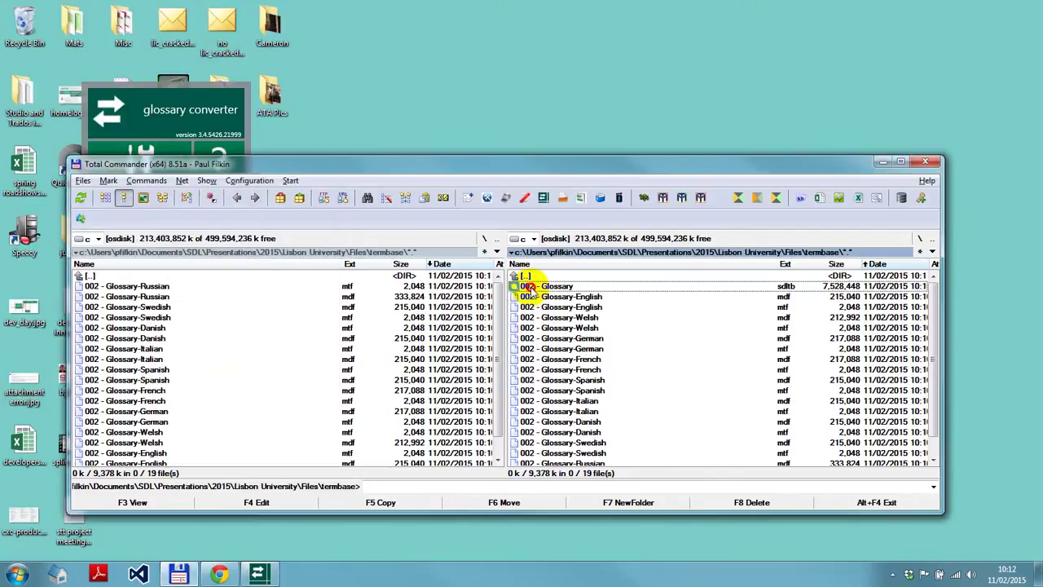
left_click(267, 575)
left_click(163, 159)
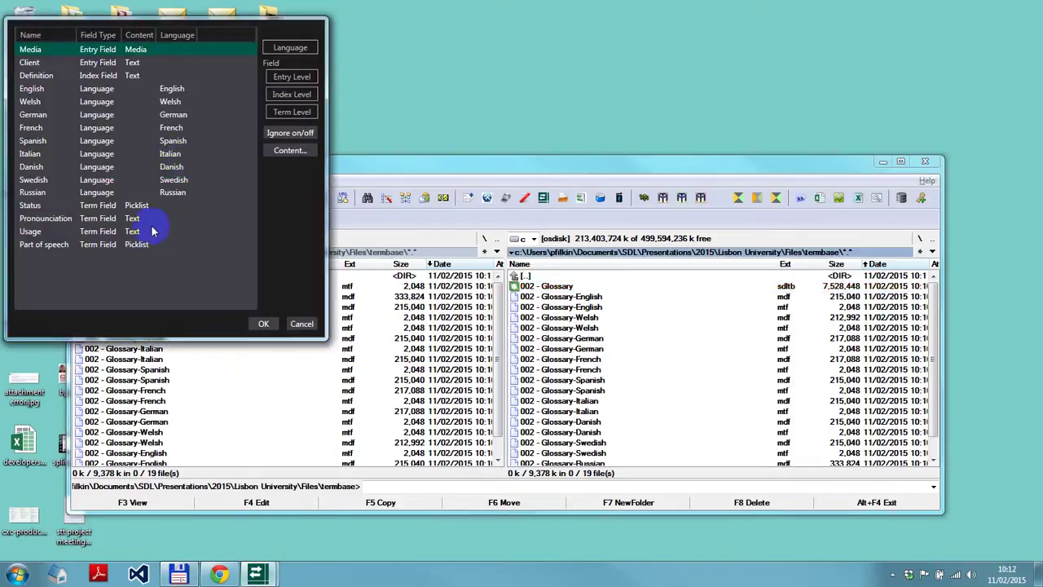
left_click(261, 323)
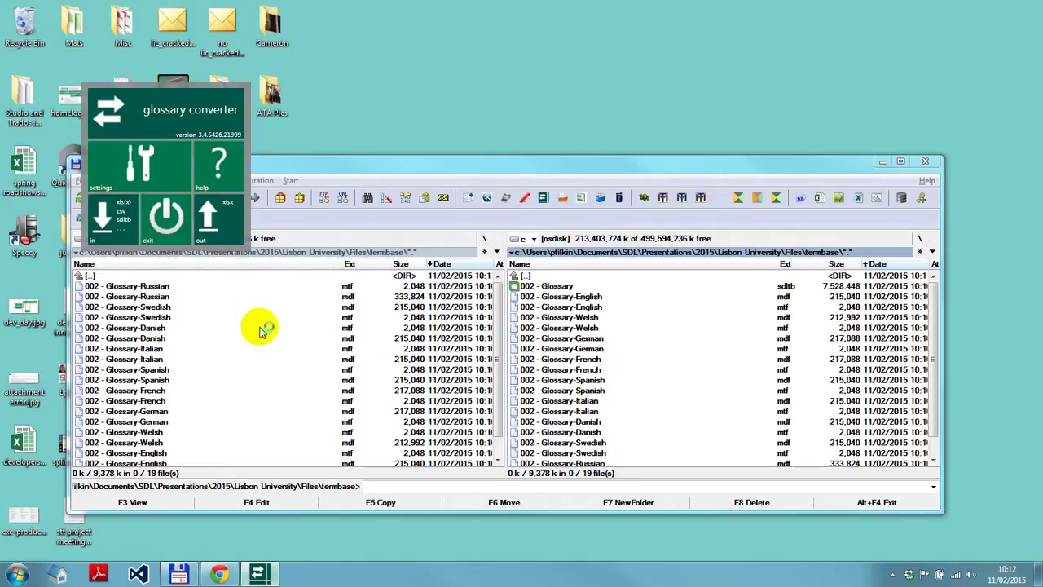
Step: Sort Total Commander's file list by date with the newest first and open 002 - Glossary.xlsx in Excel
left_click(634, 339)
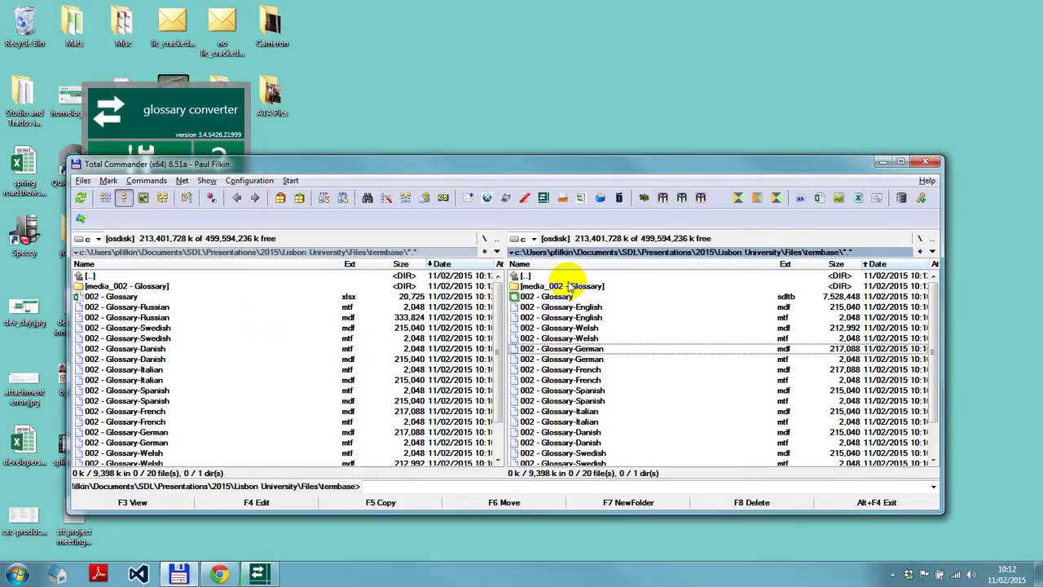
left_click(879, 264)
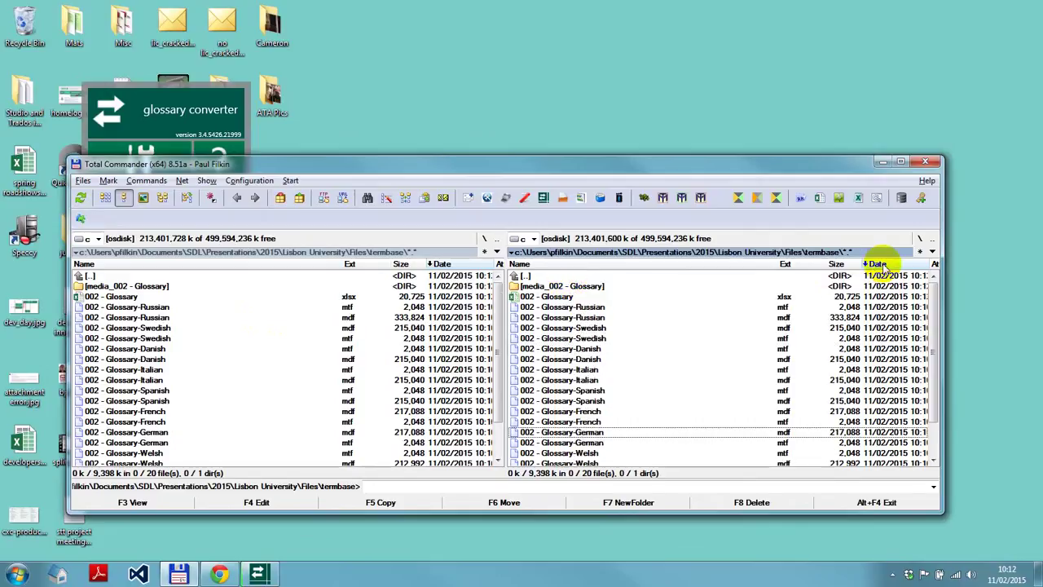
left_click(558, 298)
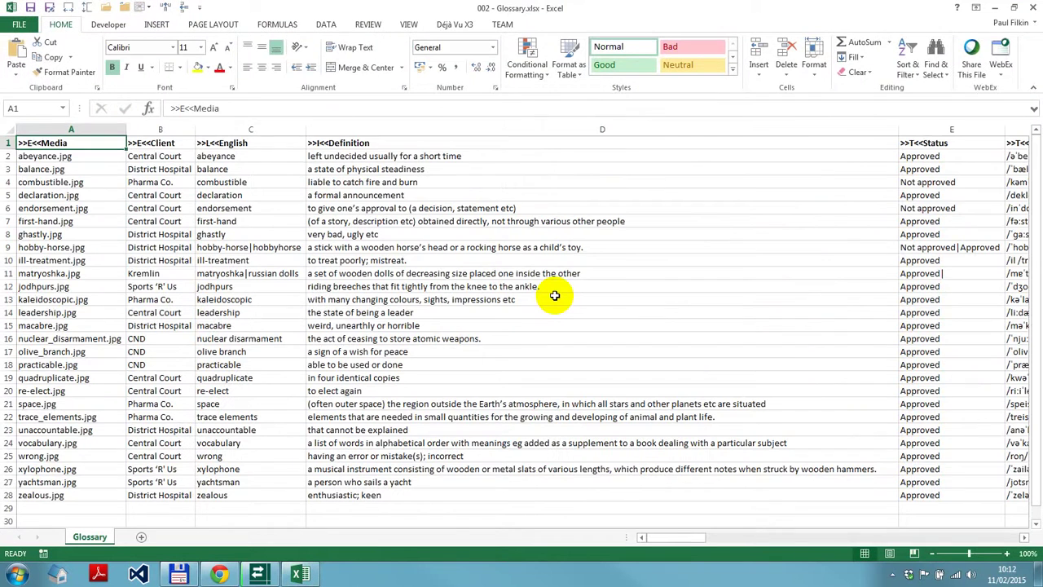
Step: Examine the exported header row from Media through the Spanish columns, return to cell A1, and close the workbook
key("Right")
key("Right")
key("Right")
key("Right")
key("Right")
key("Right")
key("Right")
key("Right")
key("Right")
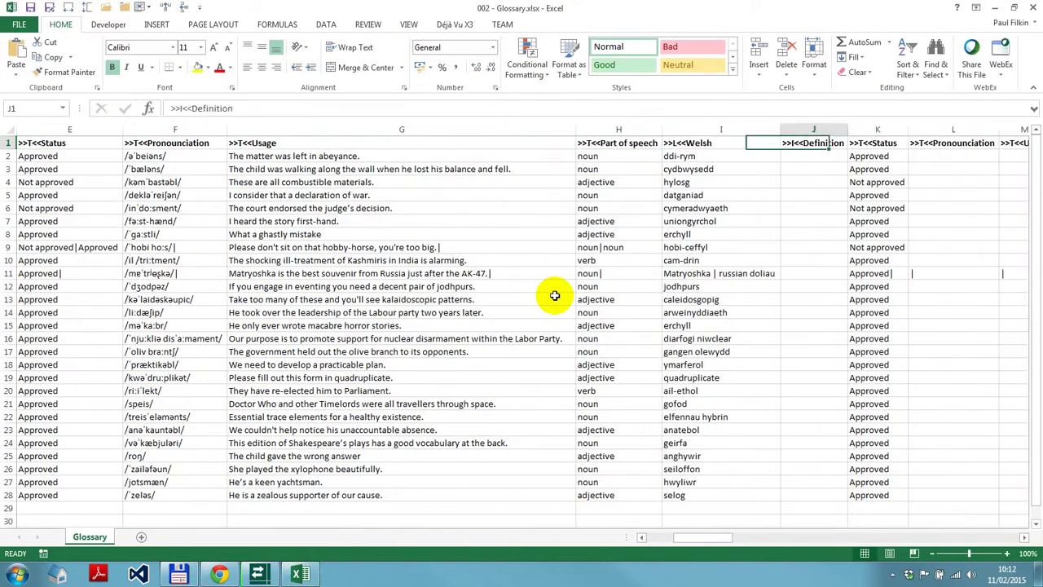
key("Right")
key("Right")
key("Right")
key("Right")
key("Right")
key("Right")
key("Right")
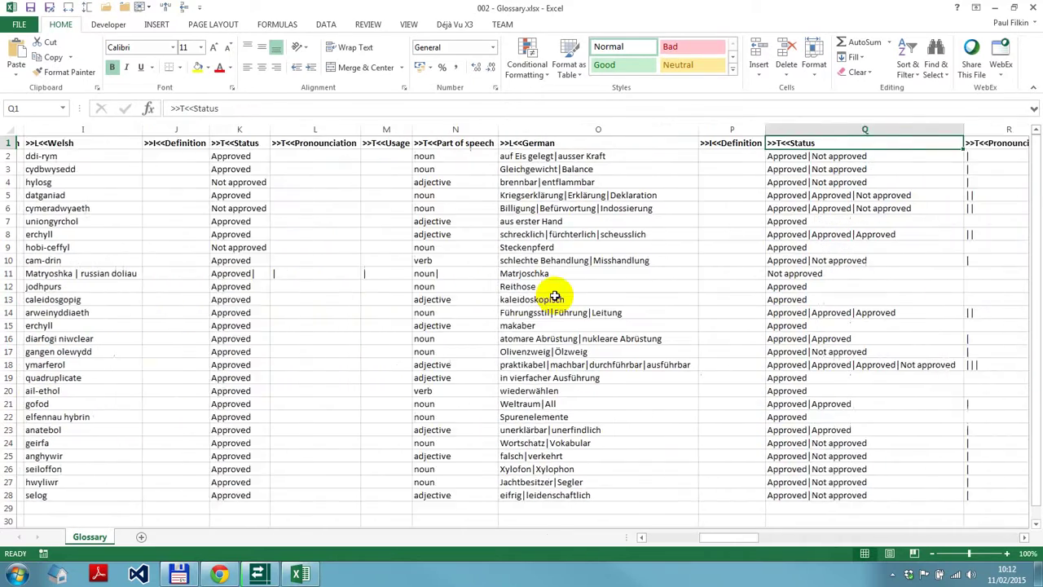
key("Right")
key("Right")
key("Right")
key("Right")
key("Right")
key("Right")
key("Right")
key("Right")
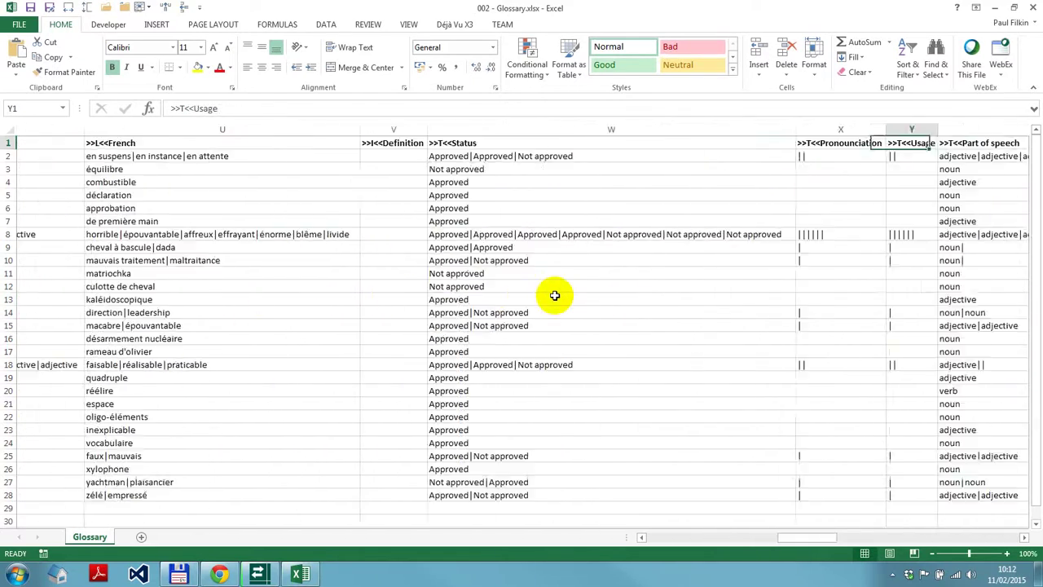
key("Right")
key("Right")
key("Right")
key("Right")
key("Right")
key("Left")
key("Left")
key("Left")
key("Left")
key("Left")
key("Left")
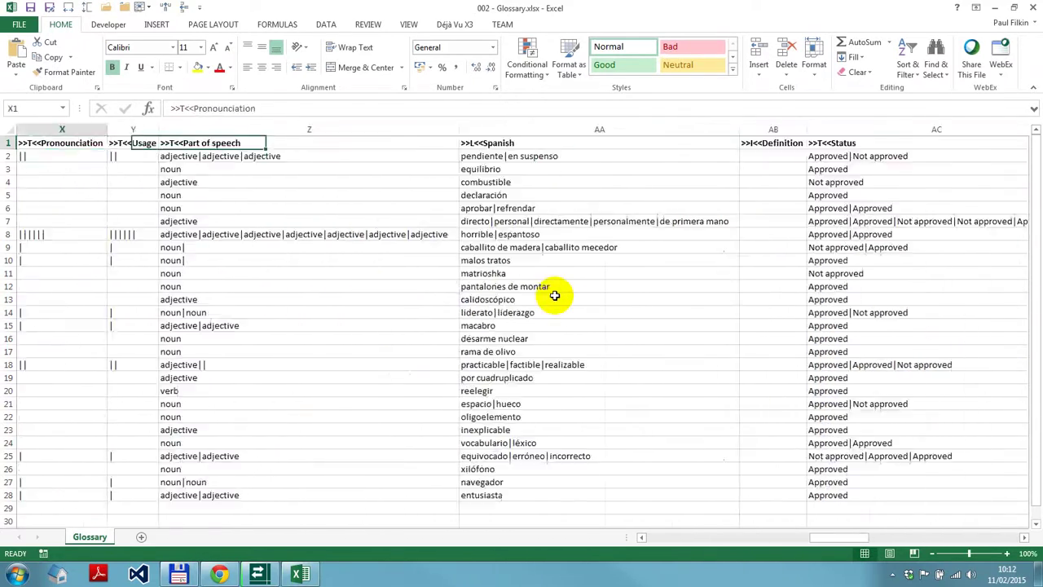
key("Right")
key("ctrl+Home")
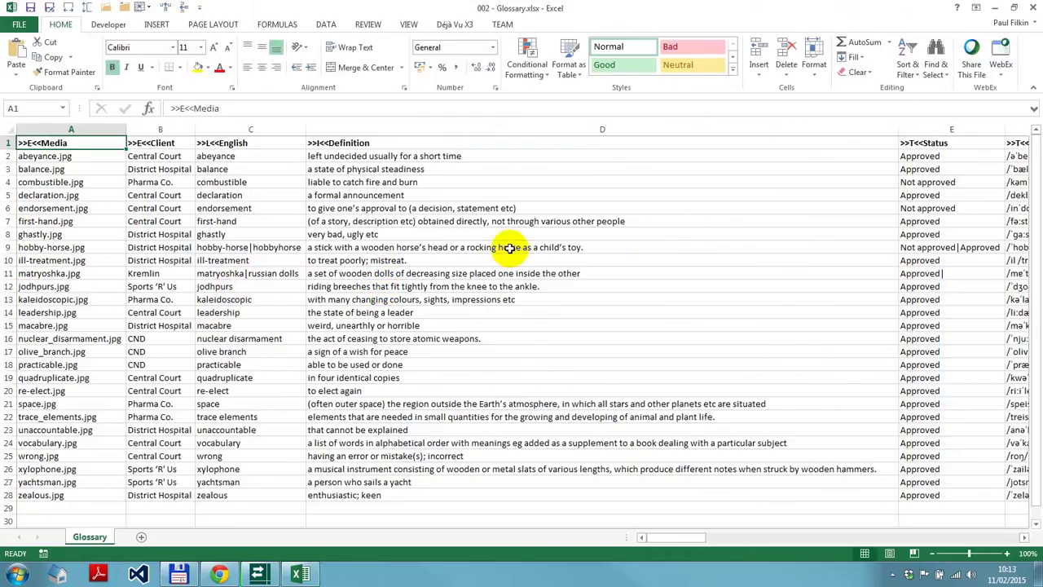
left_click(1033, 10)
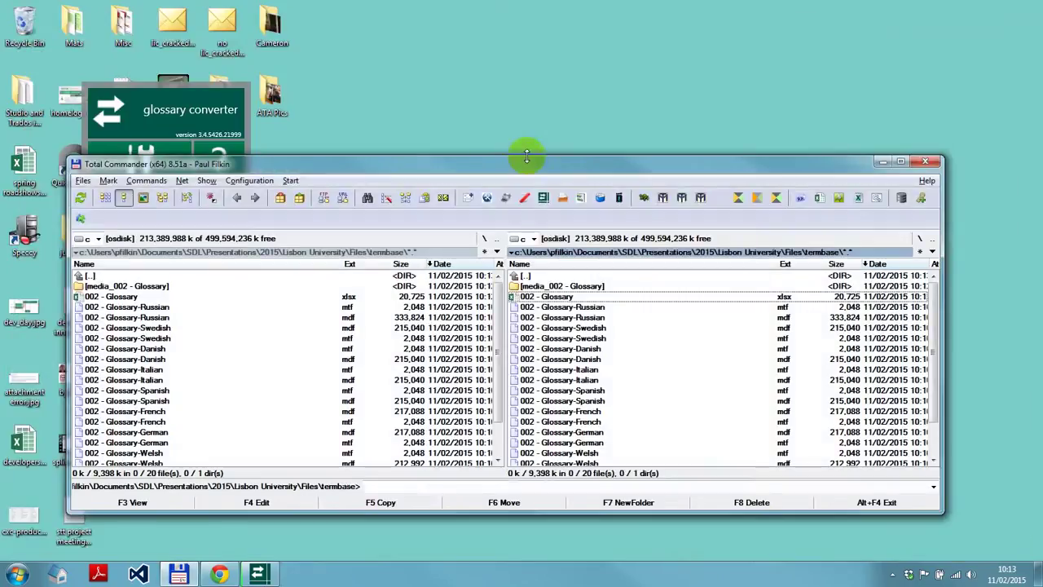
Step: Set Glossary Converter's output format for any input to TMX (Translation Memory eXchange) and load the 002 - Glossary.sdltb termbase
left_click(144, 155)
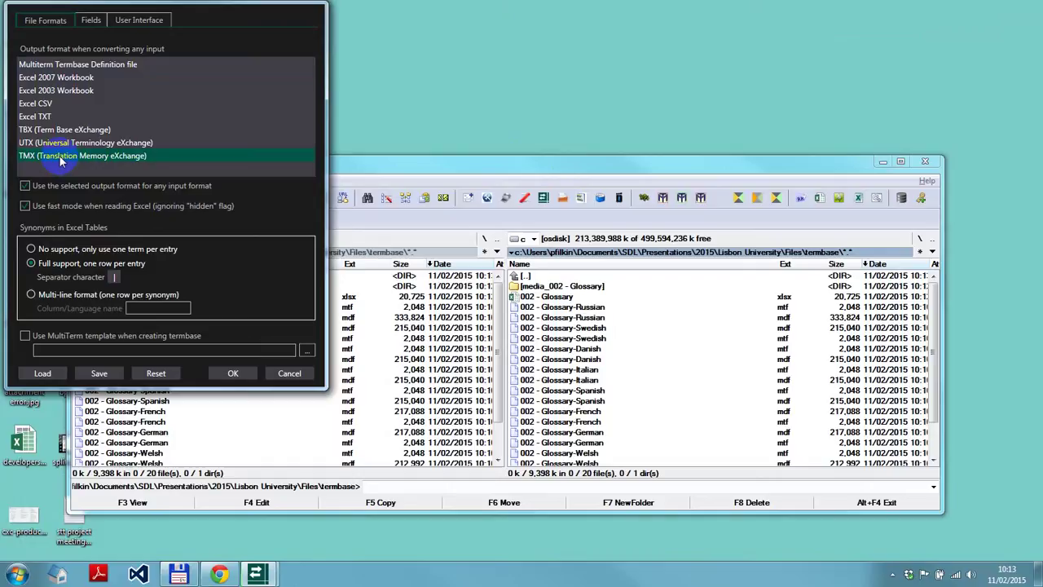
left_click(243, 378)
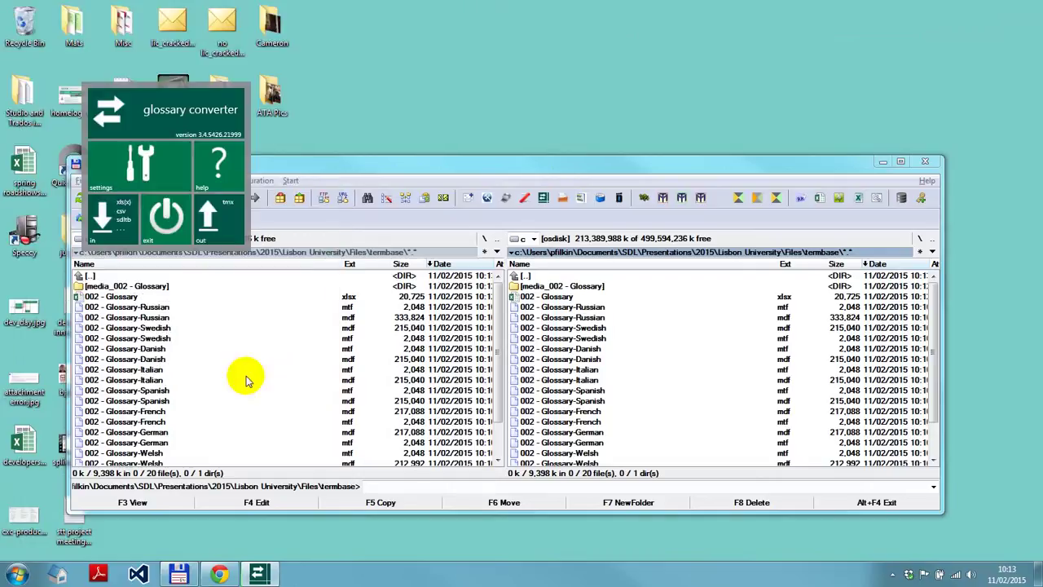
double_click(782, 391)
left_click(695, 329)
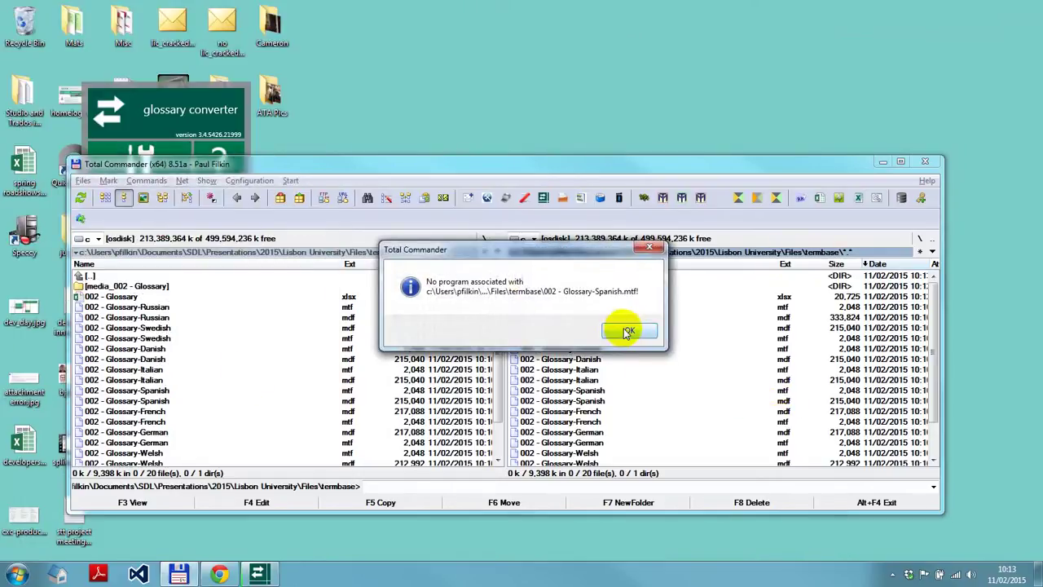
scroll(715, 383, "down", 2)
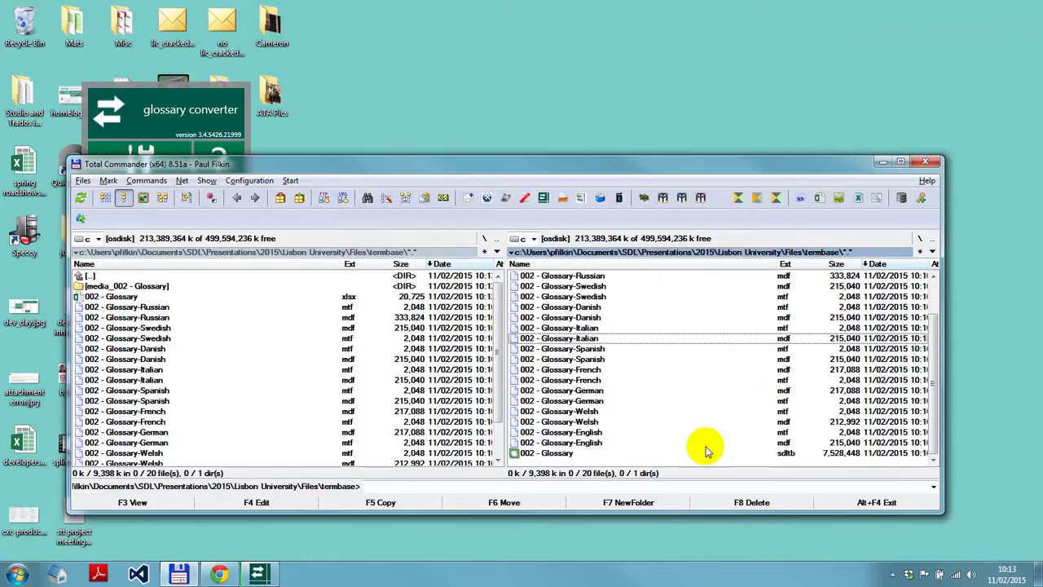
left_click_drag(588, 456, 142, 167)
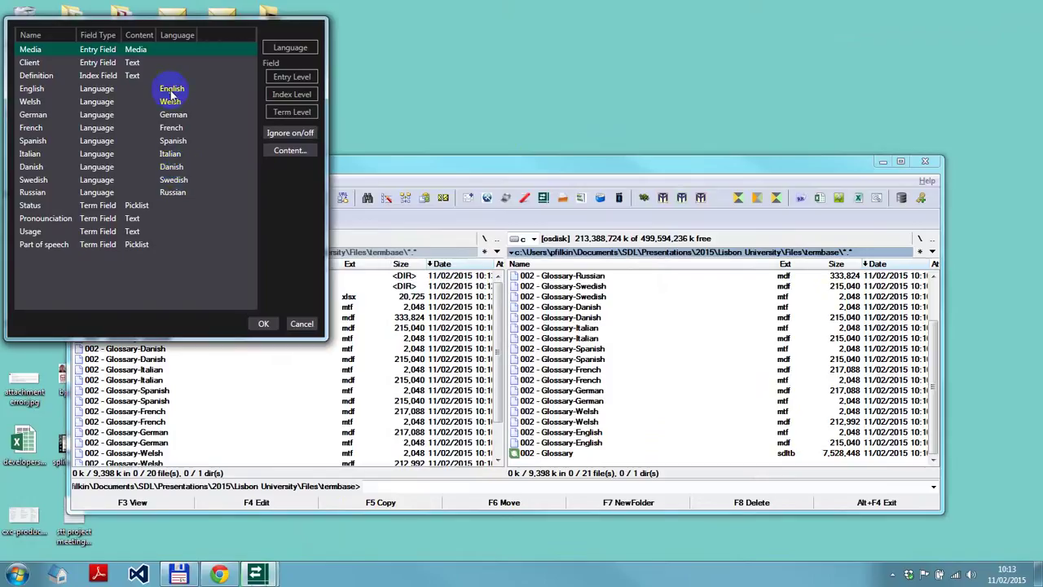
Step: Ignore every field except the English and Welsh languages and convert the termbase to TMX
left_click(289, 135)
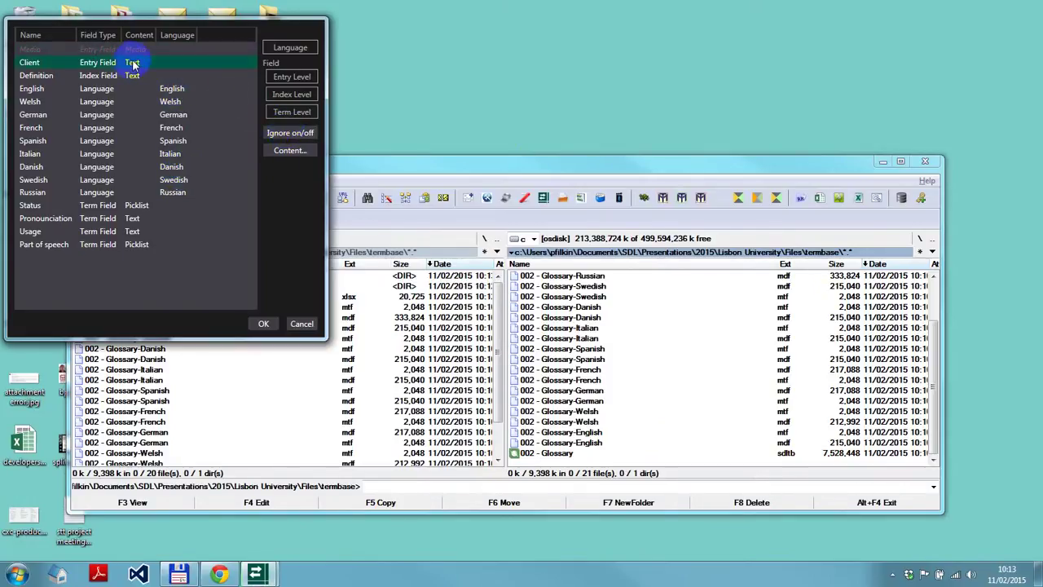
left_click(277, 135)
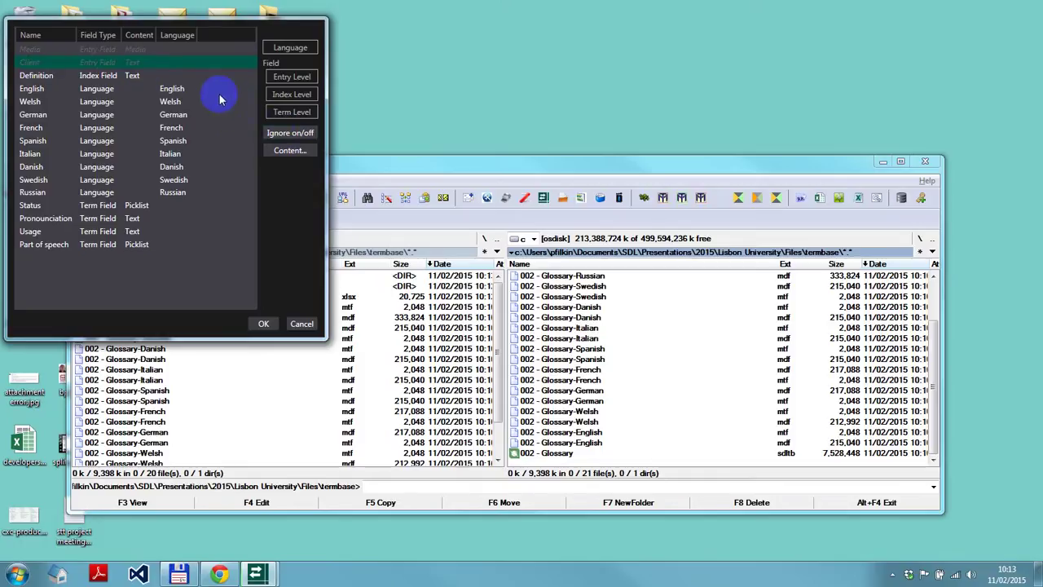
left_click(276, 134)
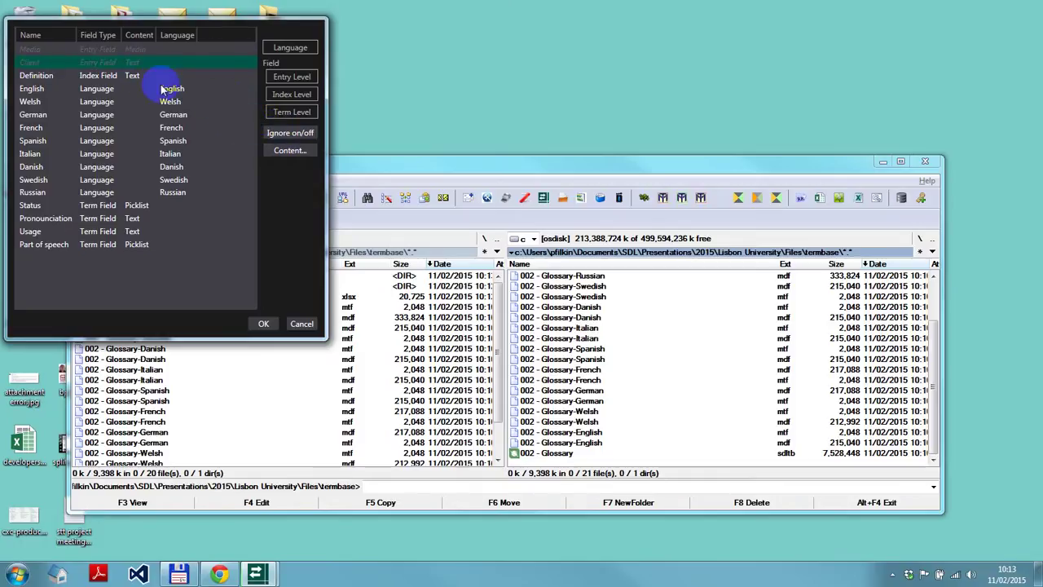
left_click(137, 76)
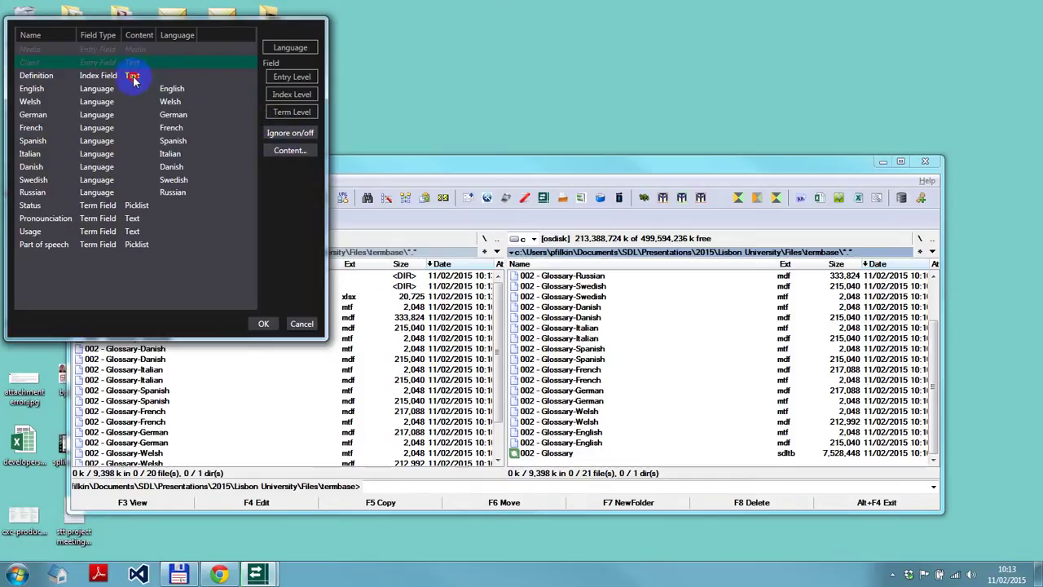
left_click(272, 135)
left_click(177, 117)
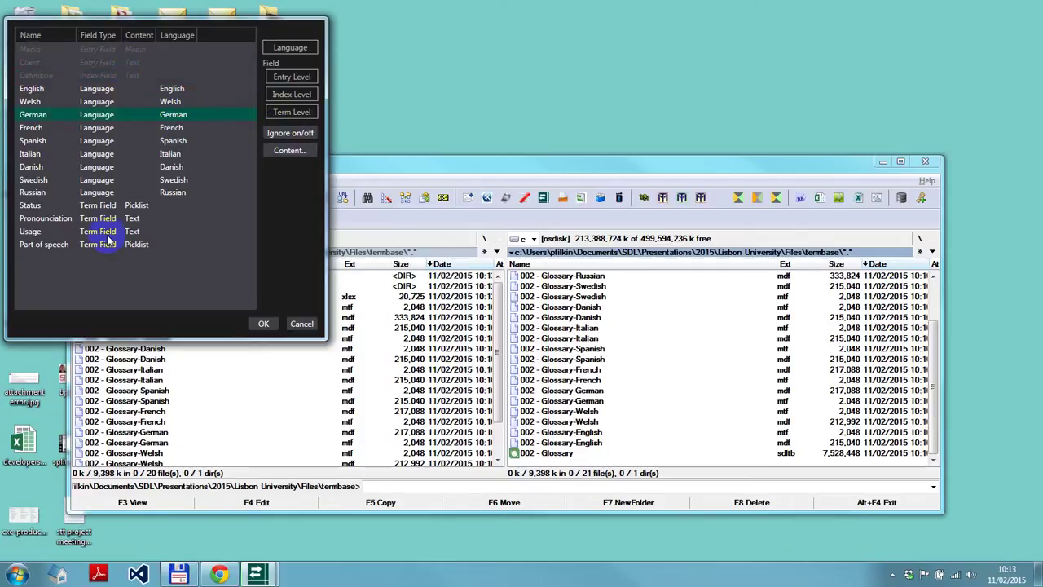
left_click(114, 245, "shift")
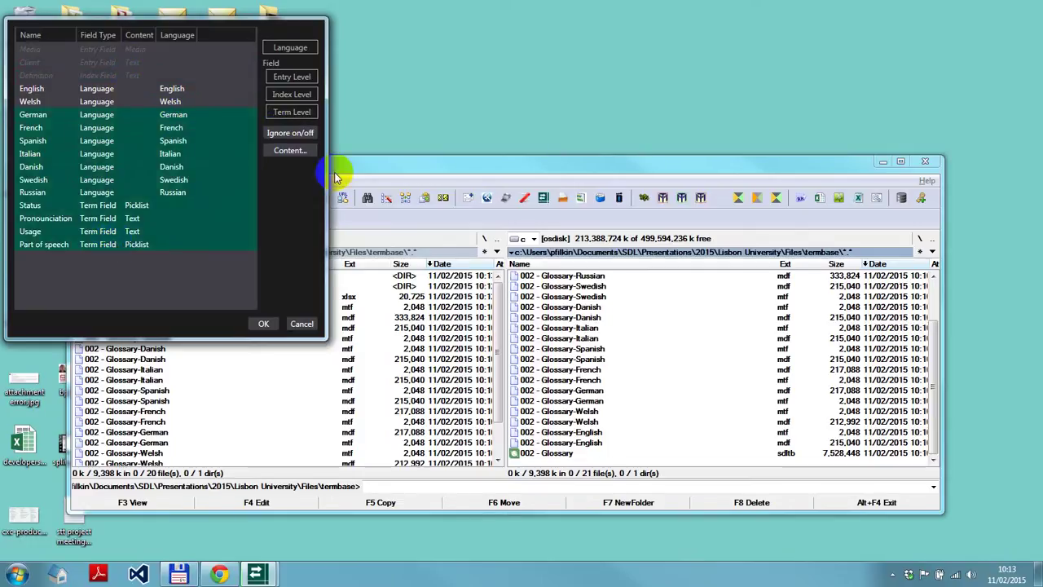
left_click(302, 136)
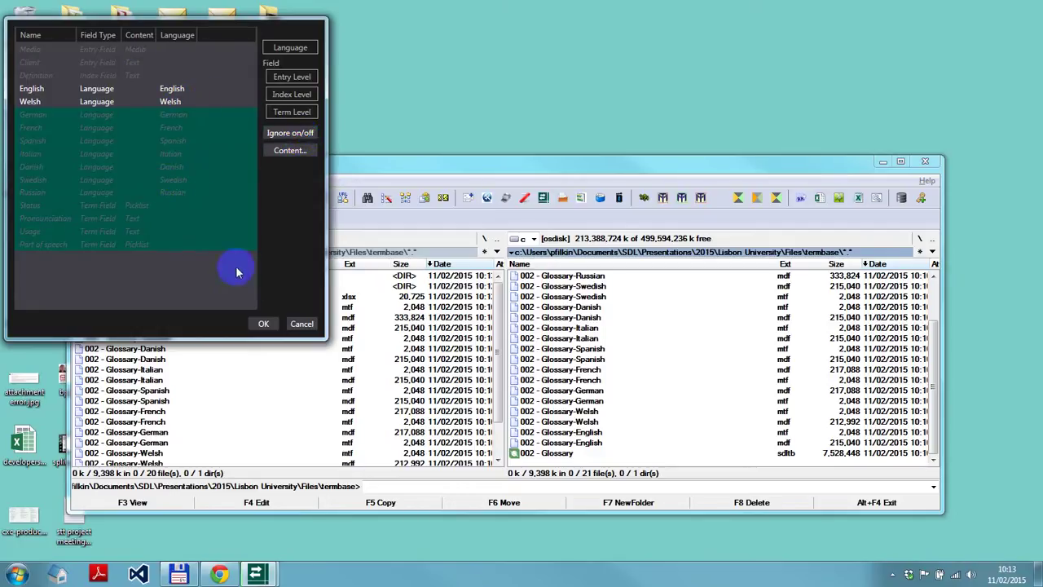
left_click(264, 324)
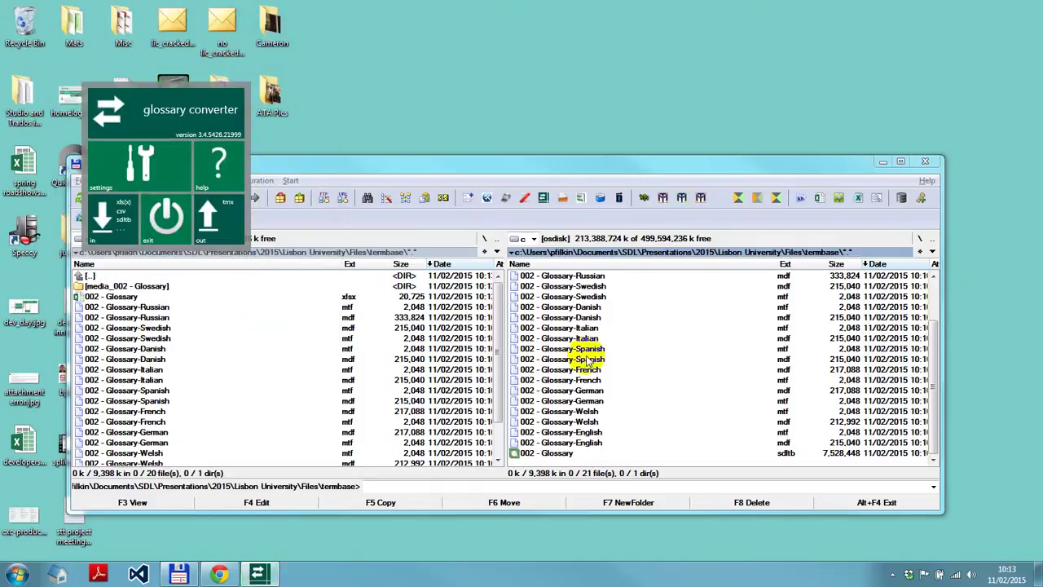
Step: Open the exported 002 - Glossary.tmx in EditPad Pro, examine its English and Welsh translation units, and close it
left_click(621, 359)
scroll(621, 361, "up", 2)
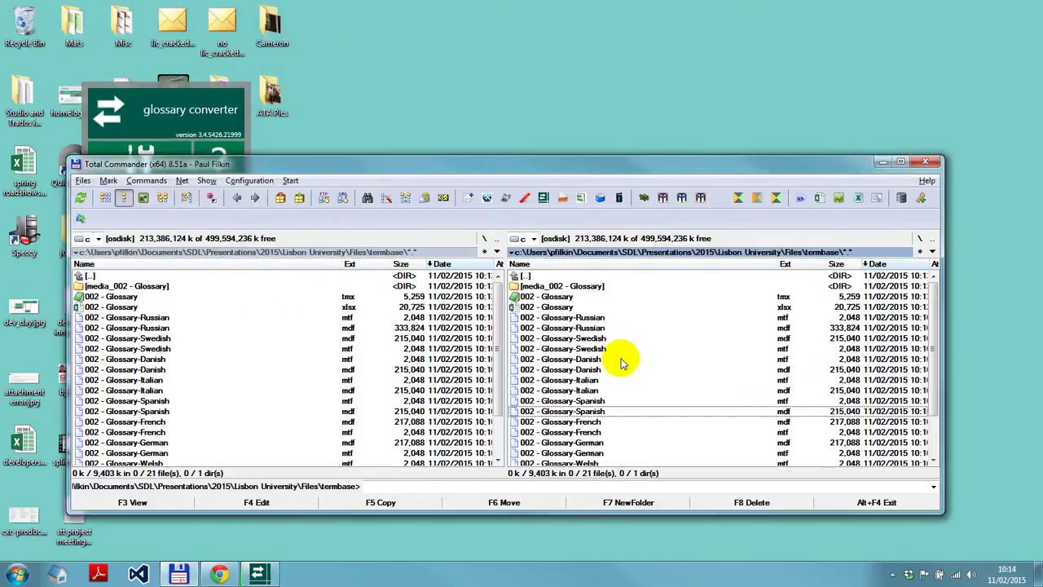
left_click(765, 300)
double_click(765, 300)
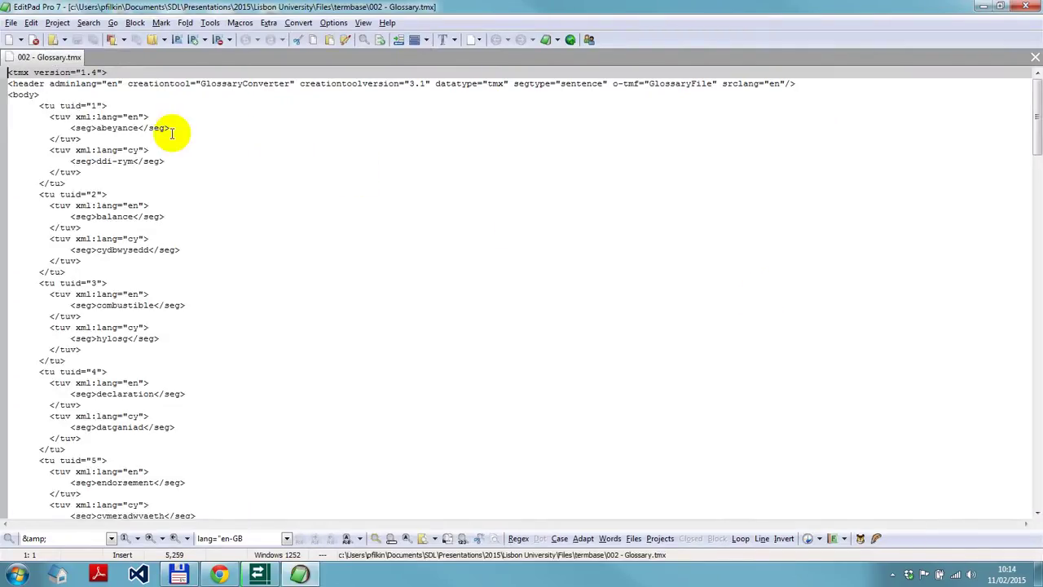
scroll(187, 210, "down", 8)
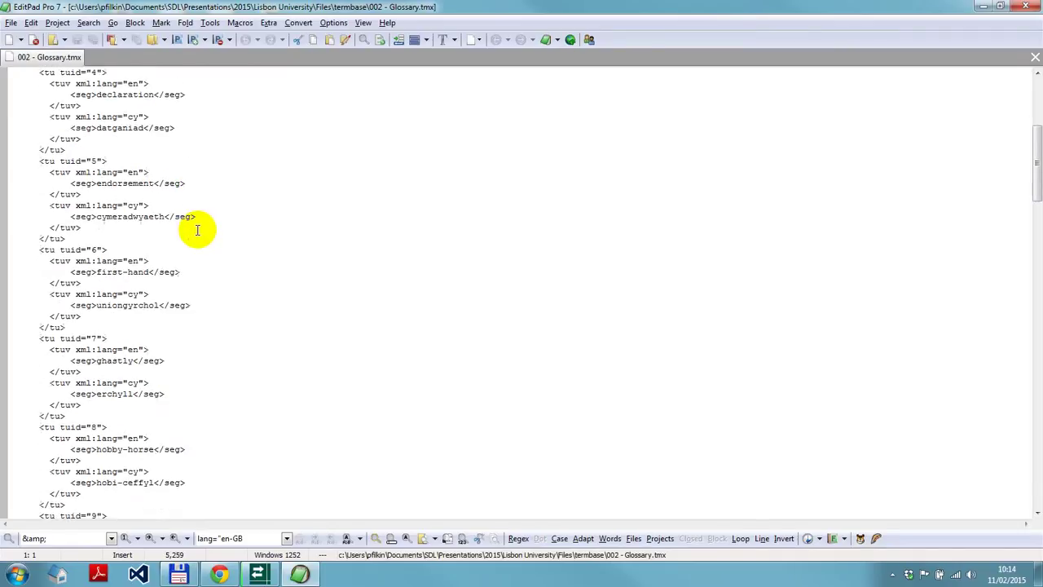
scroll(199, 226, "up", 8)
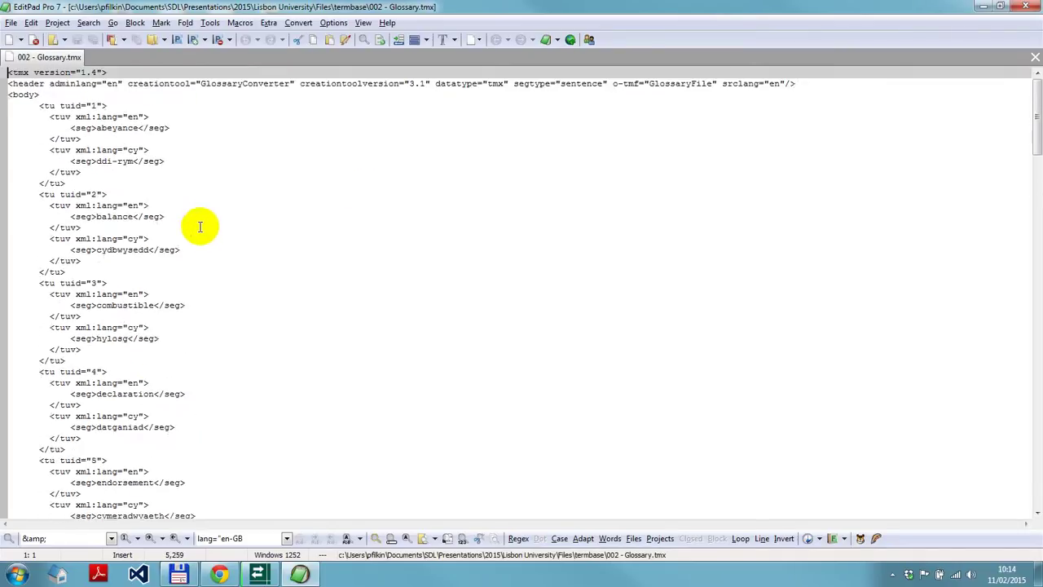
left_click(1028, 6)
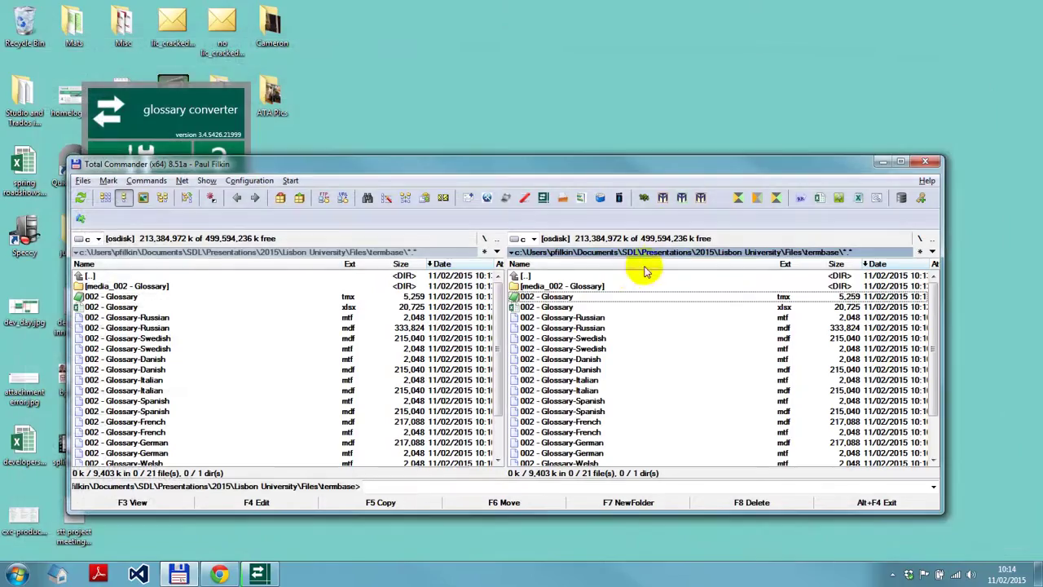
Step: Rename 002 - Glossary.tmx to TM termbase.tmx in Total Commander
right_click(566, 300)
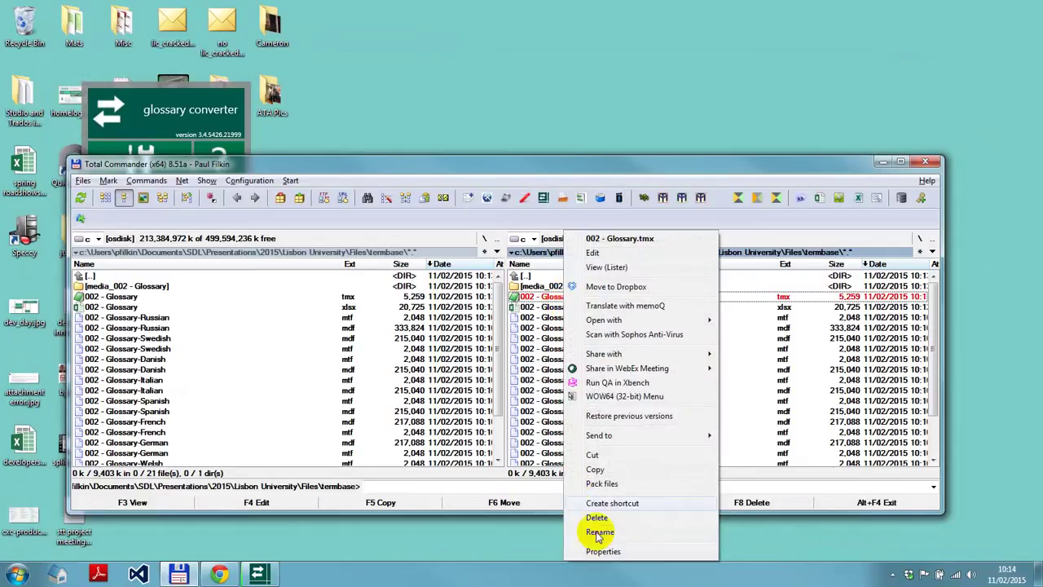
left_click(608, 532)
left_click(530, 300)
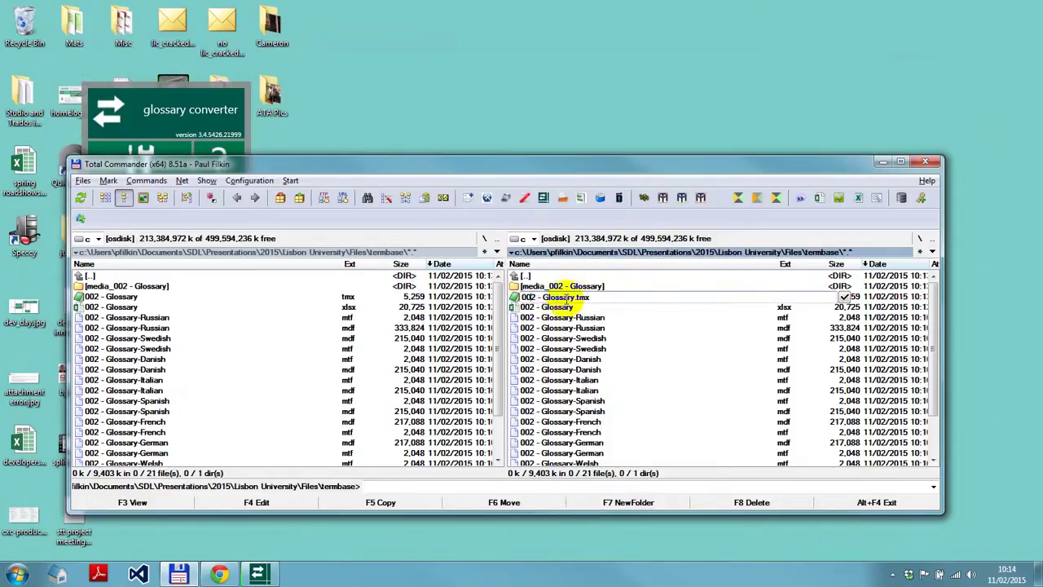
left_click_drag(575, 298, 491, 302)
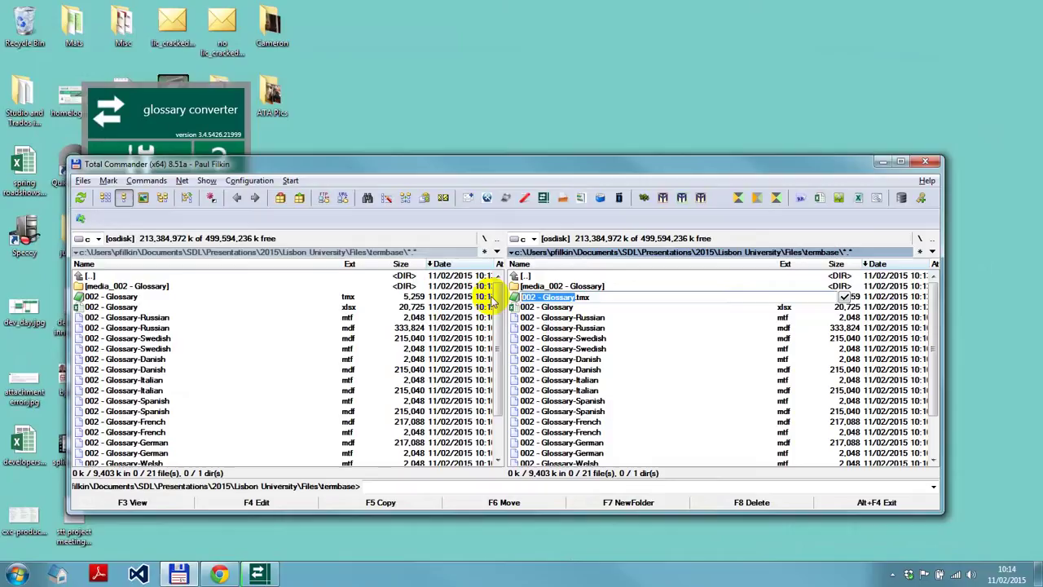
type("T")
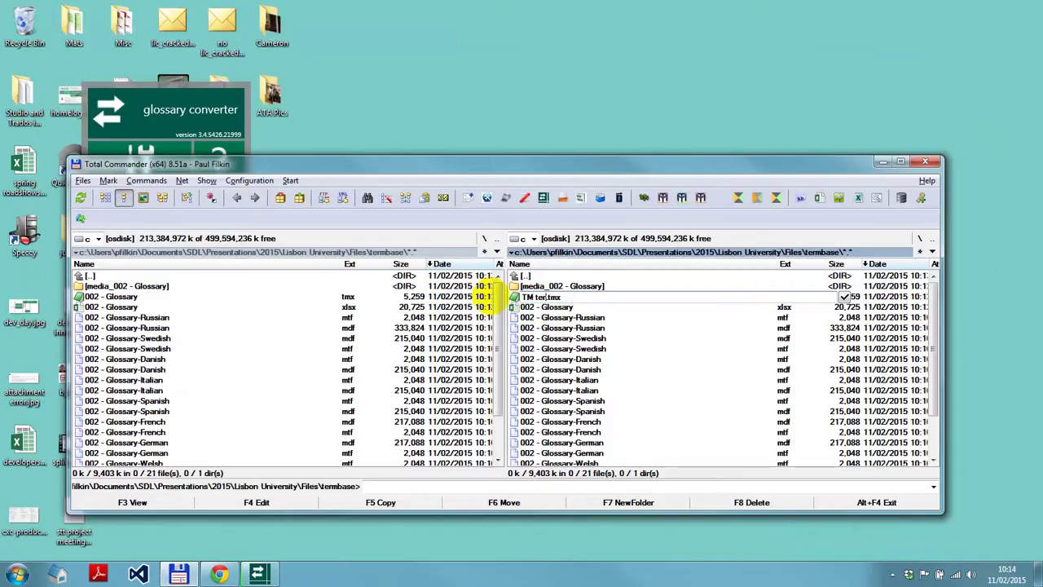
type("M termbase")
key("Return")
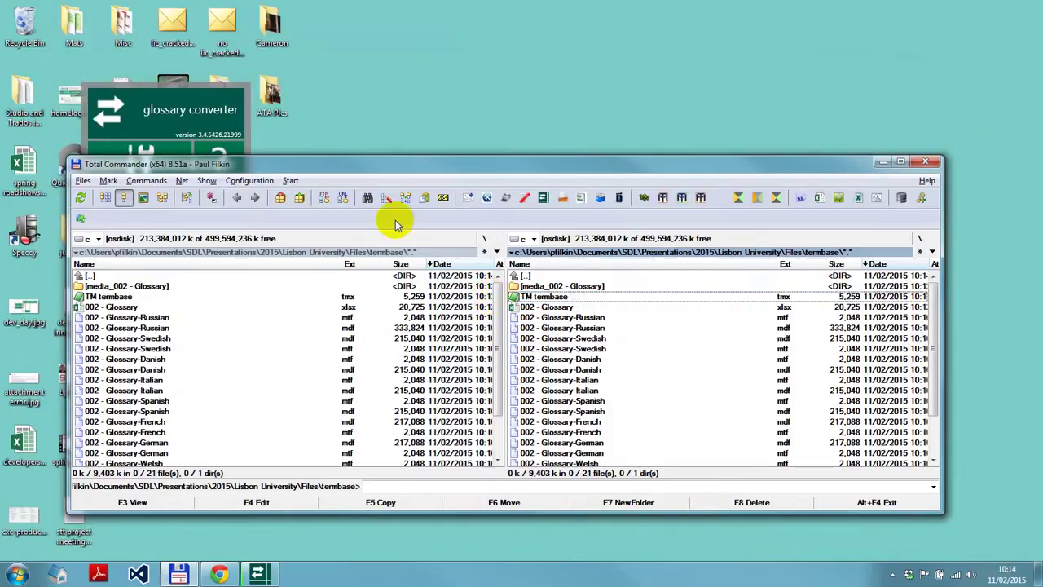
Step: Set Glossary Converter's termbase output format to Excel 2007 Workbook, with the selected format not applied to any input
left_click(195, 129)
left_click(124, 177)
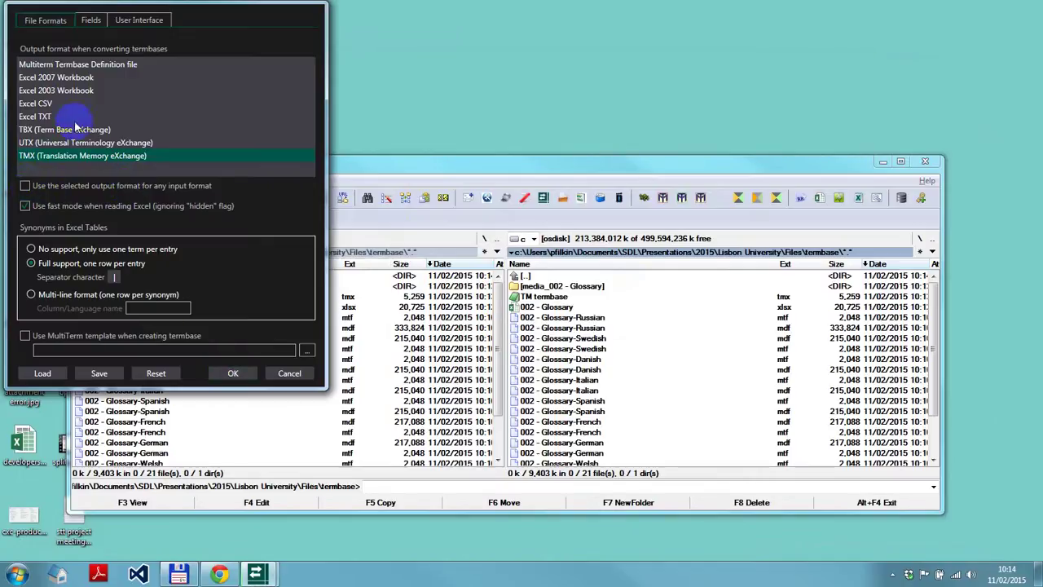
left_click(26, 186)
left_click(41, 78)
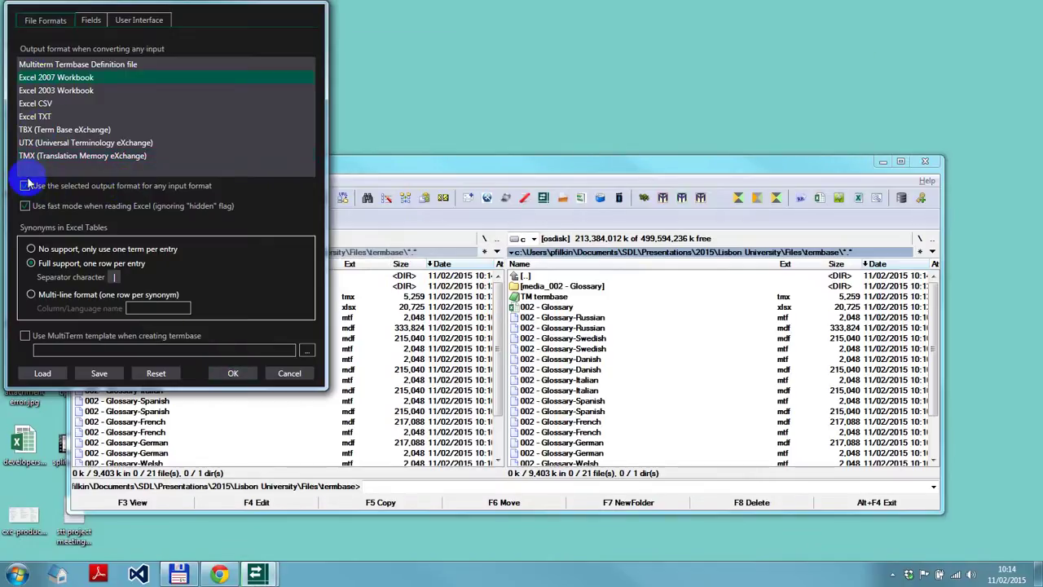
left_click(25, 186)
left_click(232, 374)
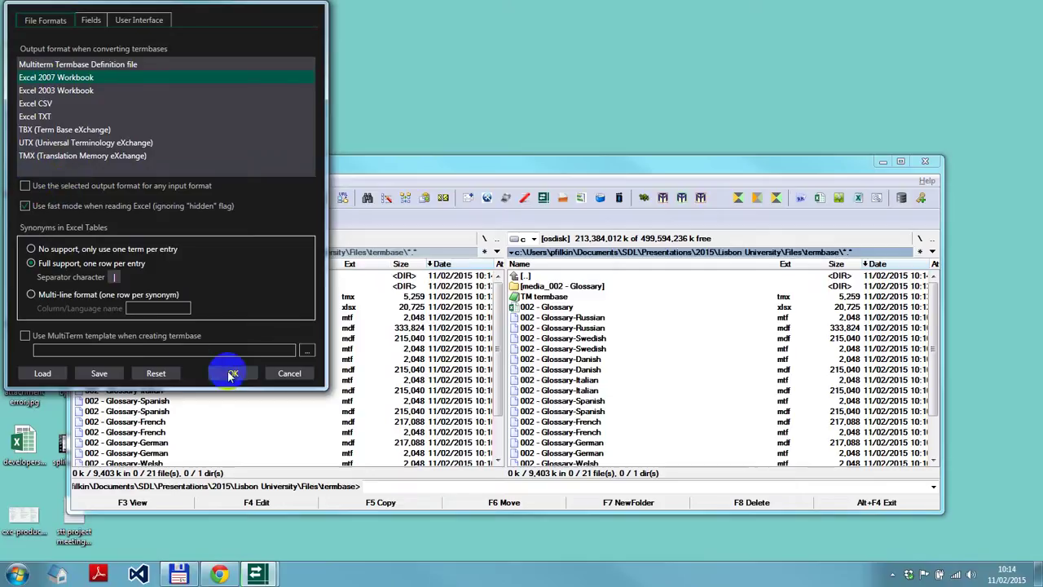
Step: Convert TM termbase.tmx to a MultiTerm termbase with the detected English and Welsh language fields, and exit Glossary Converter
left_click(543, 298)
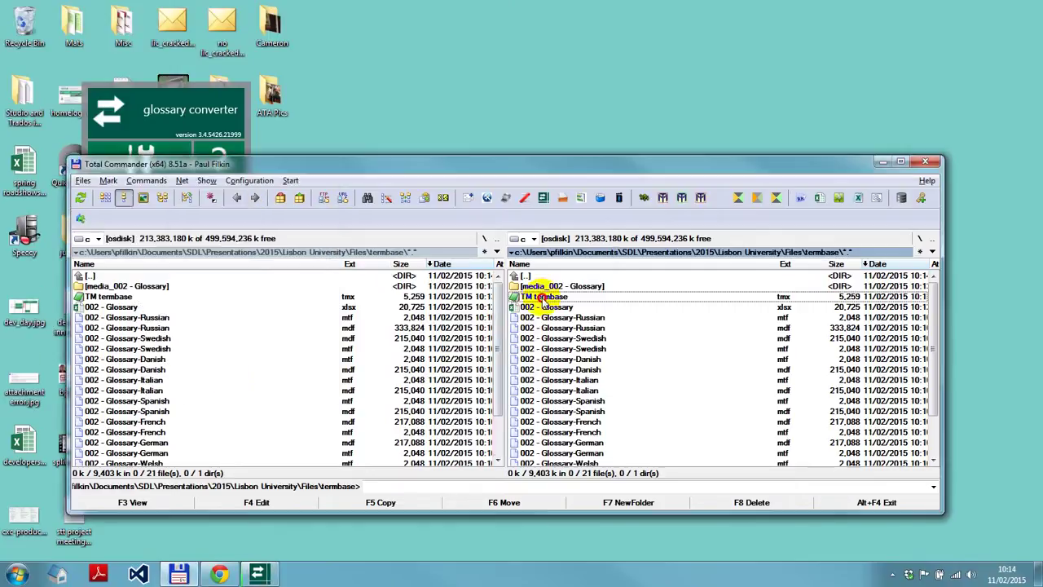
left_click(269, 573)
left_click(145, 163)
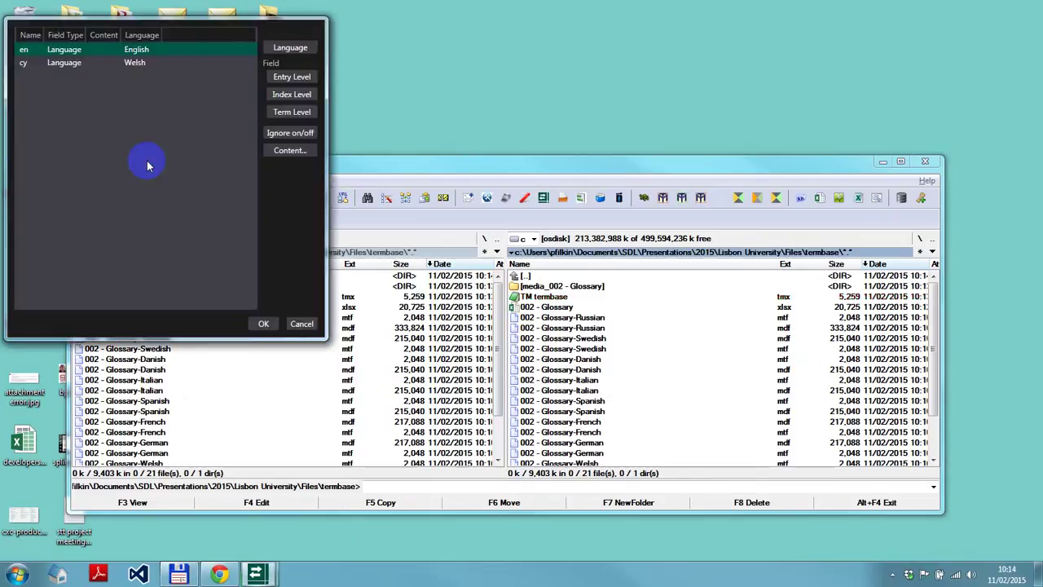
left_click(263, 324)
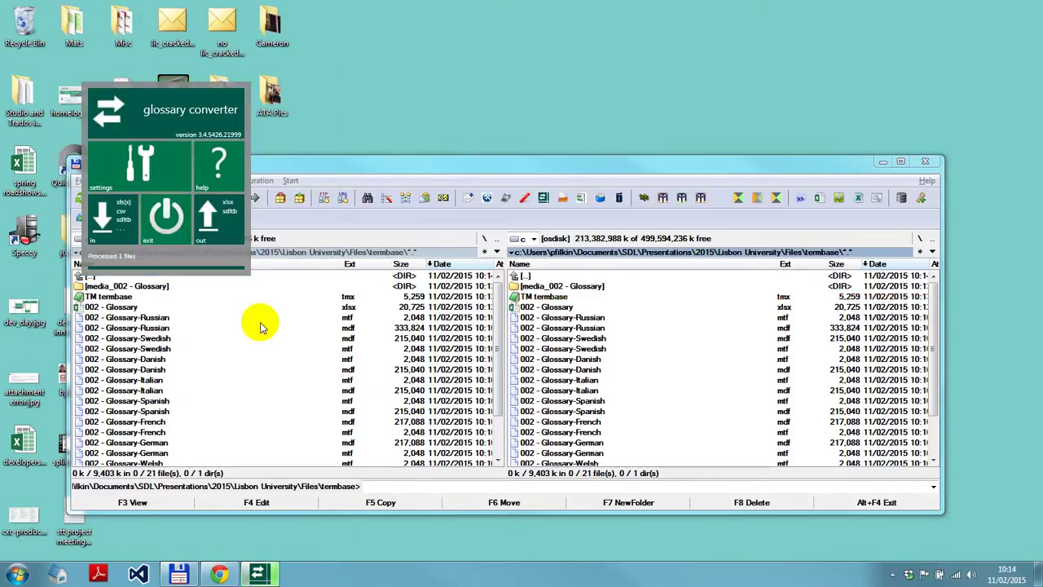
left_click(159, 226)
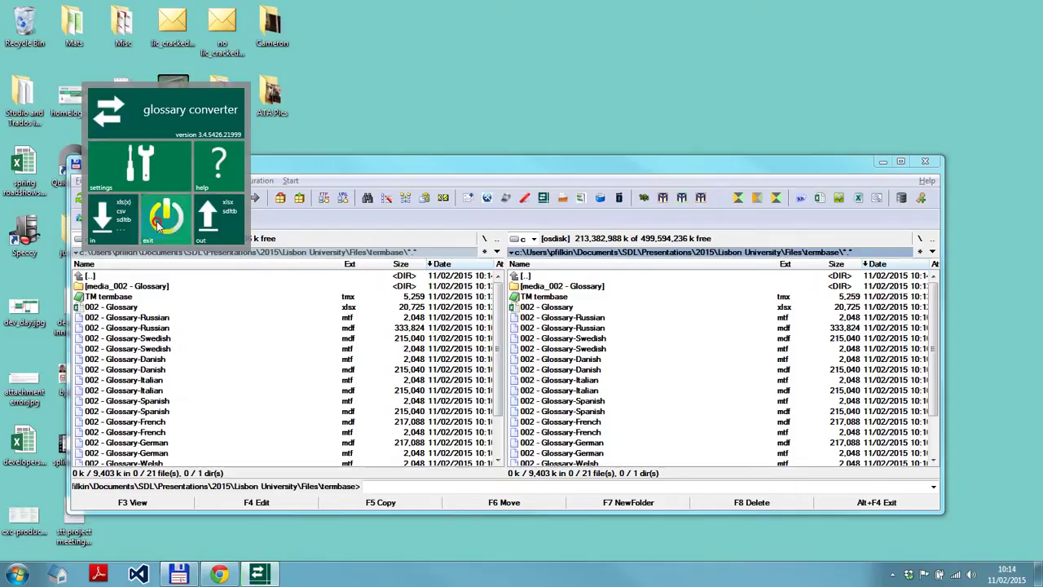
Step: Open TM termbase.sdltb in SDL MultiTerm, browse its English and Welsh entries starting from abeyance, and close MultiTerm
left_click(526, 338)
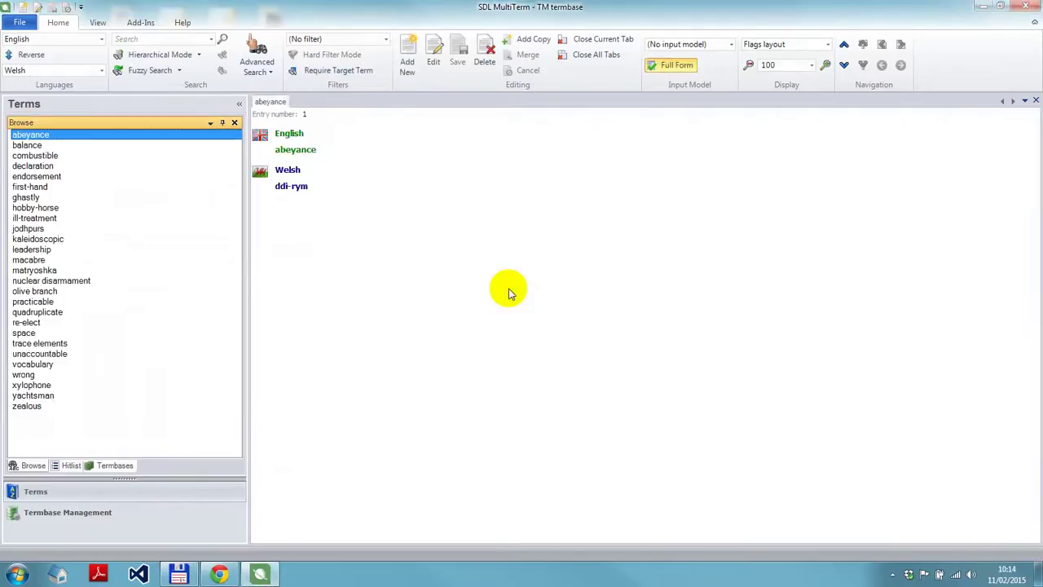
key("Down")
key("Down")
key("Down")
key("Down")
key("Down")
key("Down")
key("Down")
key("Down")
key("Down")
key("Down")
key("Down")
key("Down")
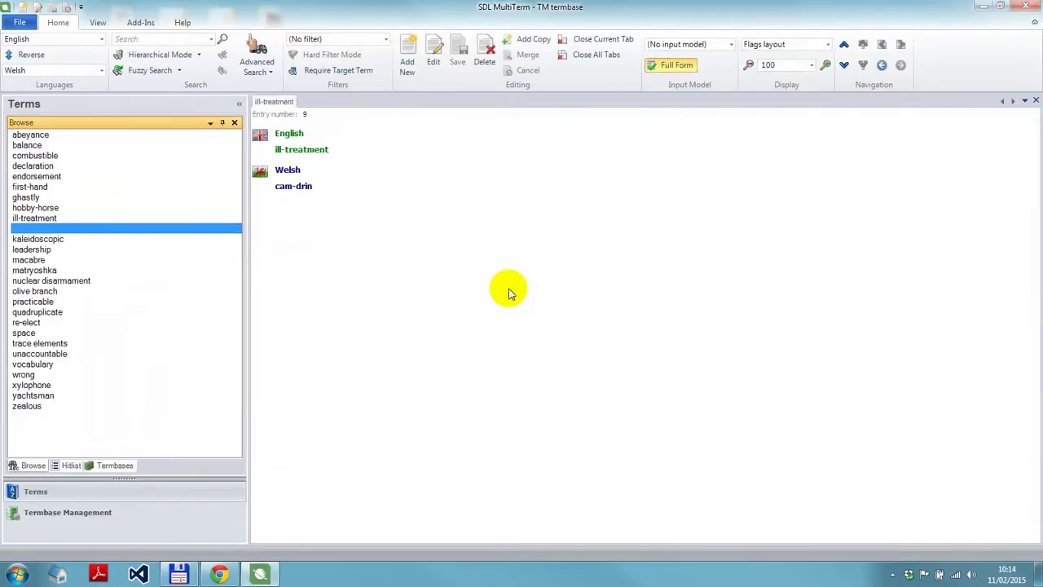
key("Up")
key("Up")
key("Up")
key("Up")
key("Up")
key("Up")
key("Up")
key("Up")
key("Up")
key("Up")
key("Up")
key("Up")
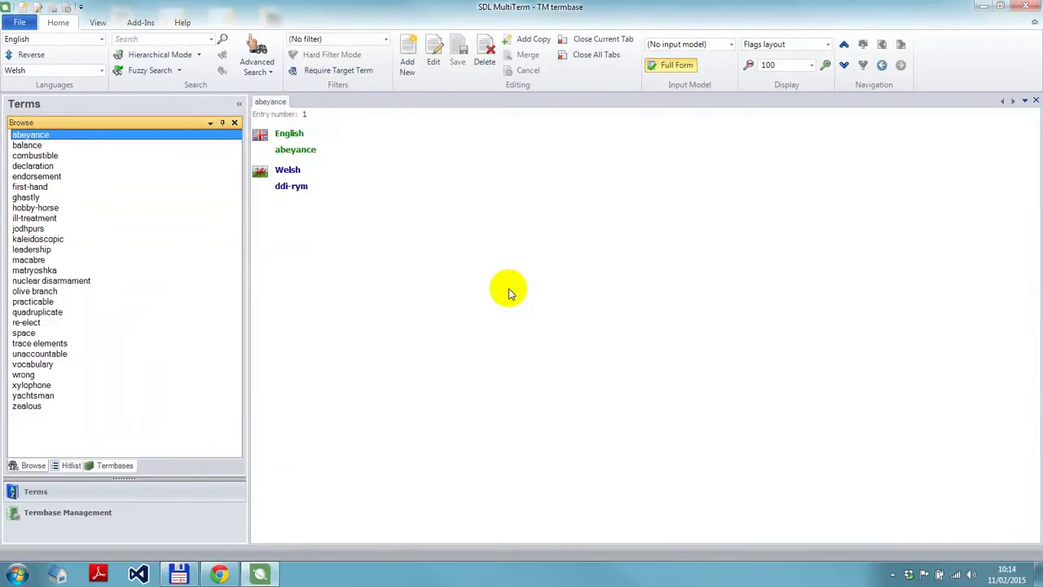
left_click(1025, 7)
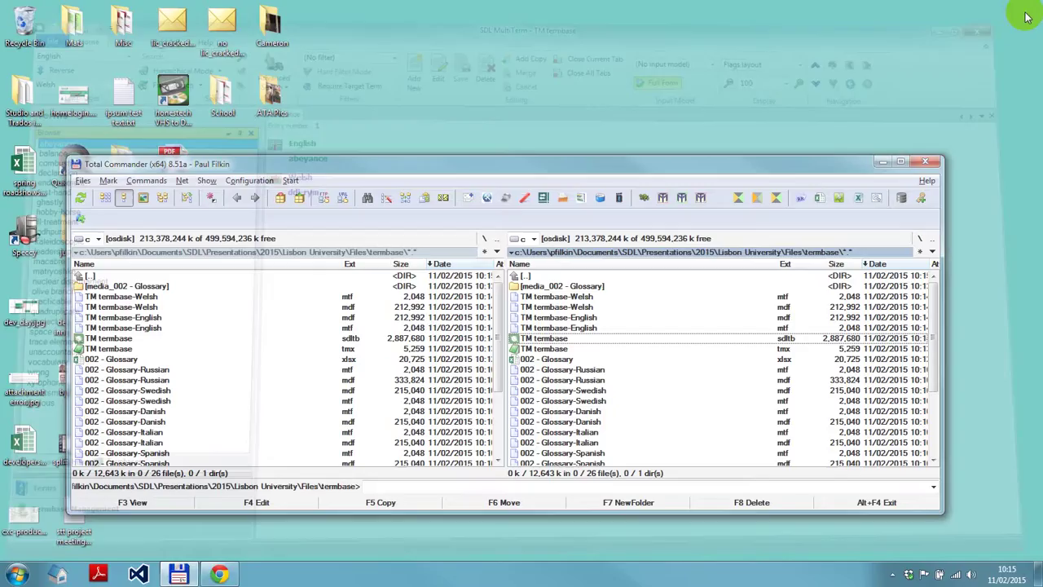